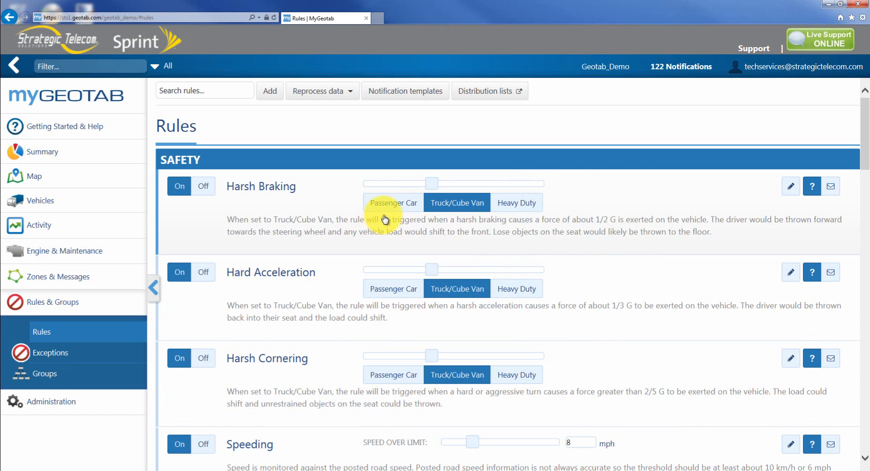
Try the Harsh Braking sensitivity at the Passenger Car, Truck/Cube Van and Heavy Duty levels.
{"action": "left_click", "coordinate": [431, 190]}
{"action": "left_click_drag", "start_coordinate": [431, 190], "coordinate": [397, 190]}
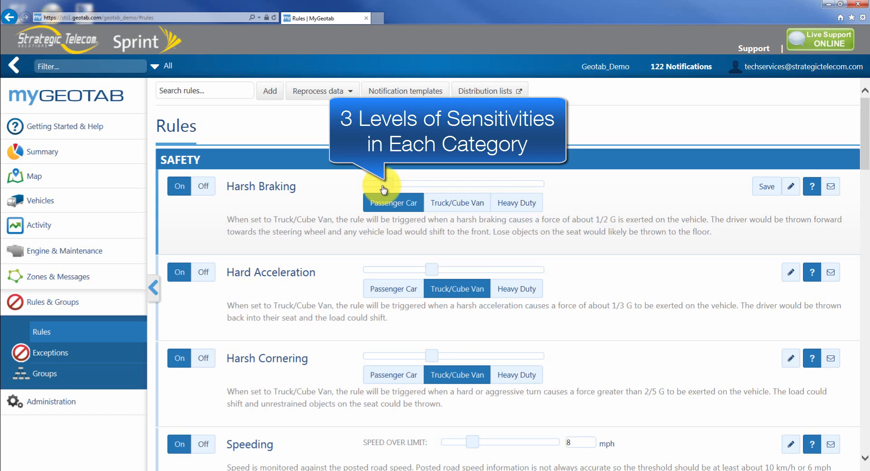
{"action": "left_click_drag", "start_coordinate": [381, 189], "coordinate": [413, 187]}
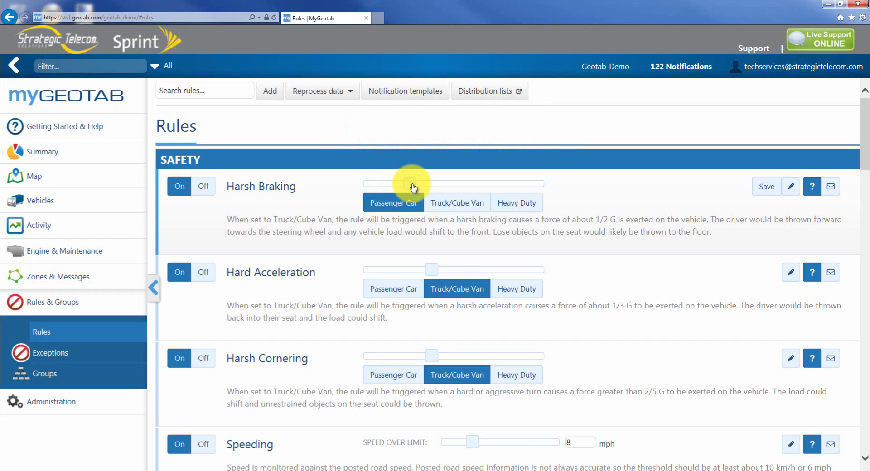
{"action": "left_click_drag", "start_coordinate": [413, 187], "coordinate": [431, 187]}
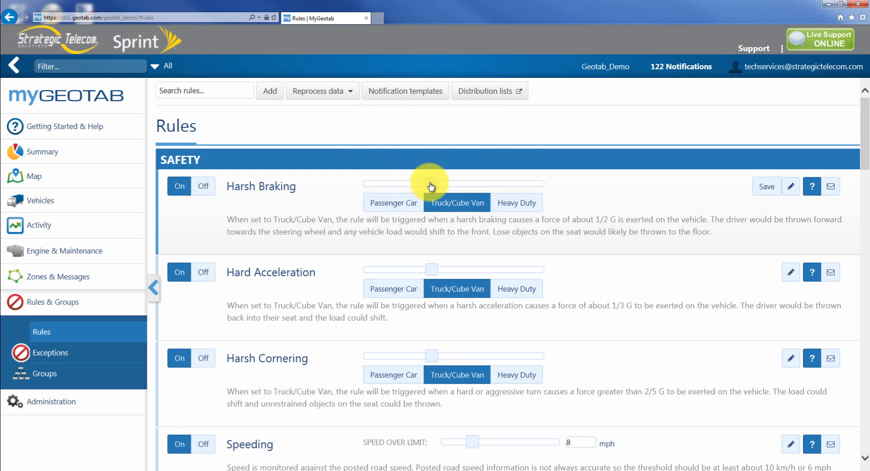
{"action": "left_click_drag", "start_coordinate": [431, 187], "coordinate": [447, 186]}
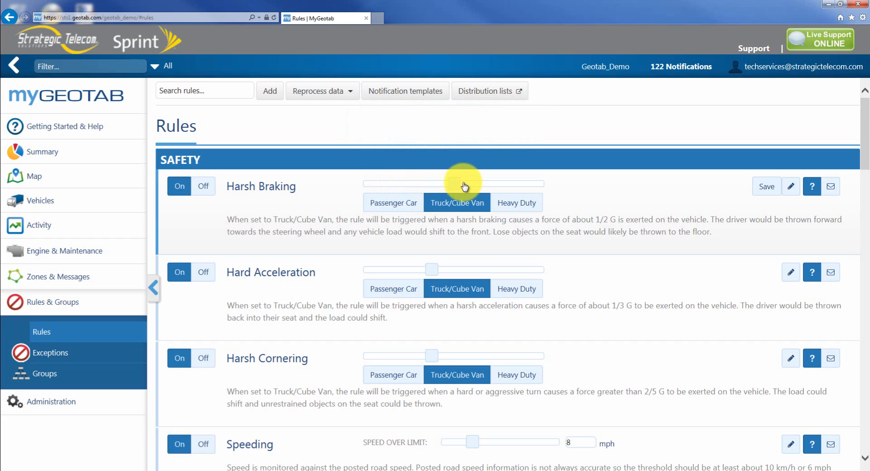
{"action": "left_click", "coordinate": [486, 186]}
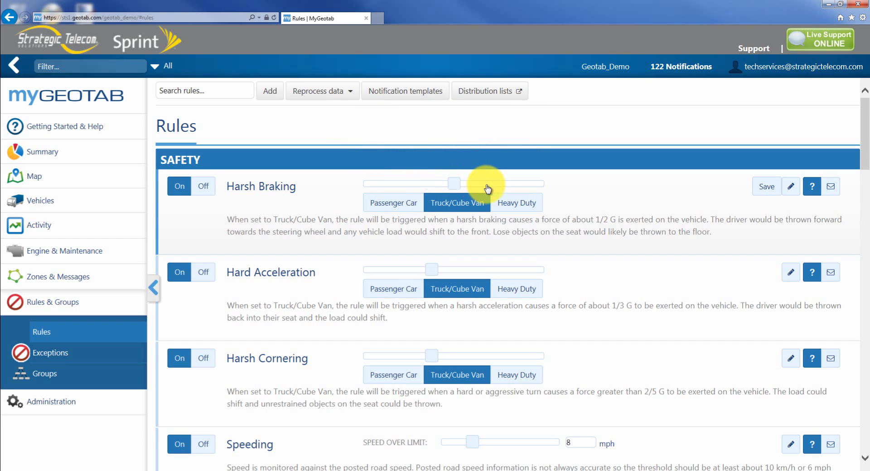
{"action": "left_click_drag", "start_coordinate": [456, 187], "coordinate": [541, 192]}
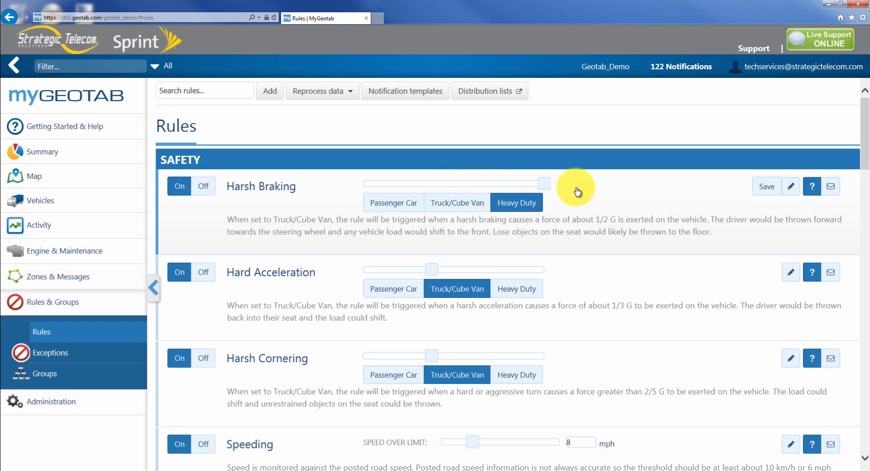
Set the Harsh Braking sensitivity to the Truck/Cube Van level nearest Passenger Car and save the rule.
{"action": "left_click_drag", "start_coordinate": [543, 184], "coordinate": [432, 189]}
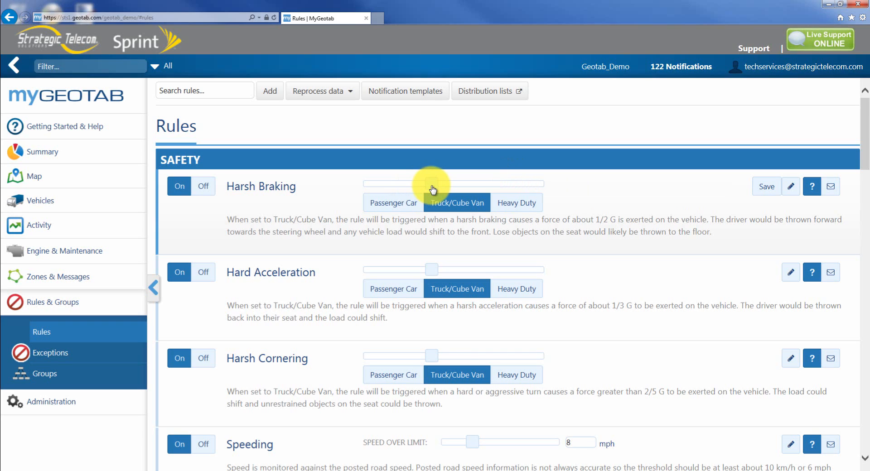
{"action": "left_click_drag", "start_coordinate": [433, 189], "coordinate": [421, 189]}
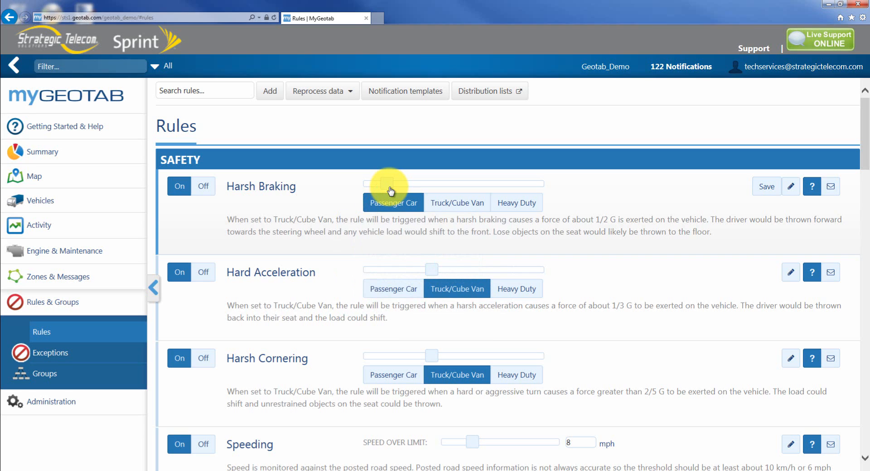
{"action": "left_click_drag", "start_coordinate": [390, 190], "coordinate": [429, 188]}
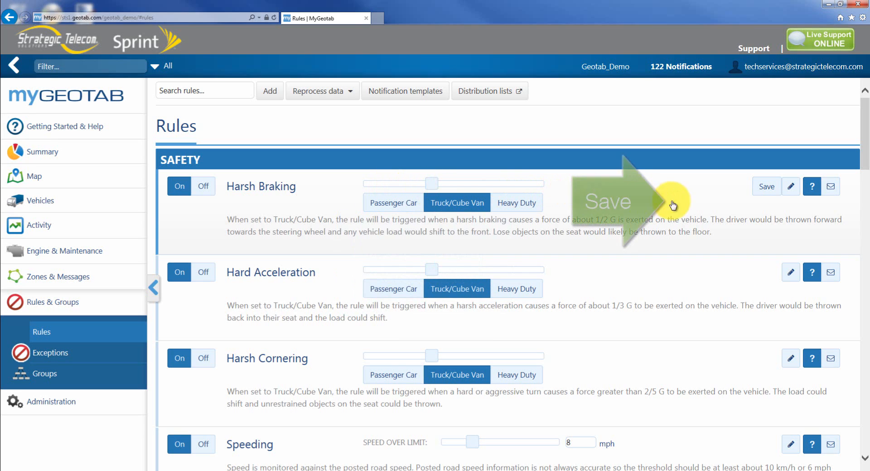
{"action": "left_click", "coordinate": [763, 191]}
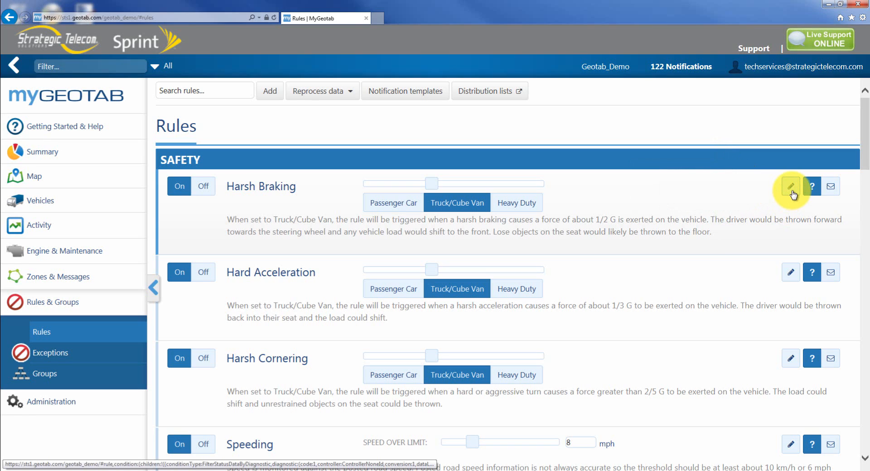
Add the signed-in account's e-mail address as a notification recipient on the Harsh Braking rule and save it.
{"action": "left_click", "coordinate": [830, 191]}
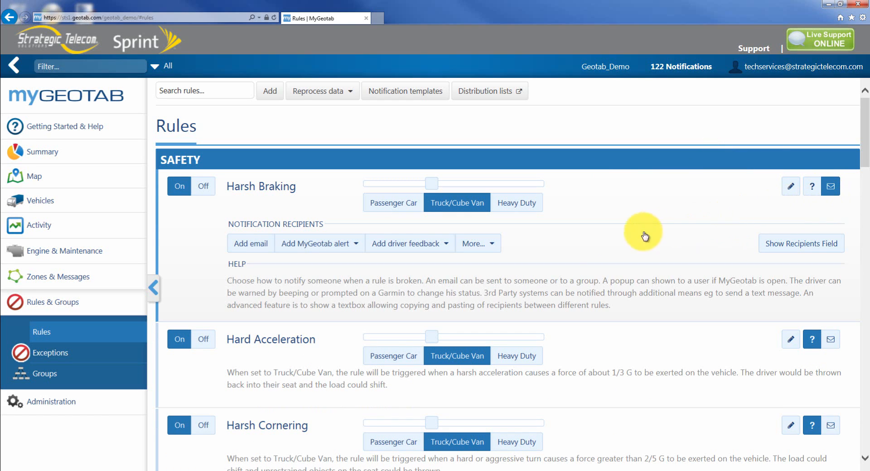
{"action": "left_click", "coordinate": [253, 246]}
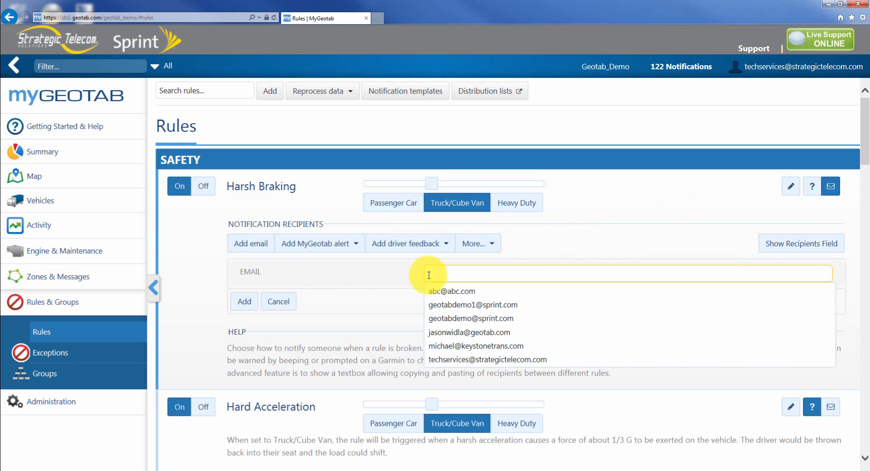
{"action": "left_click", "coordinate": [433, 360]}
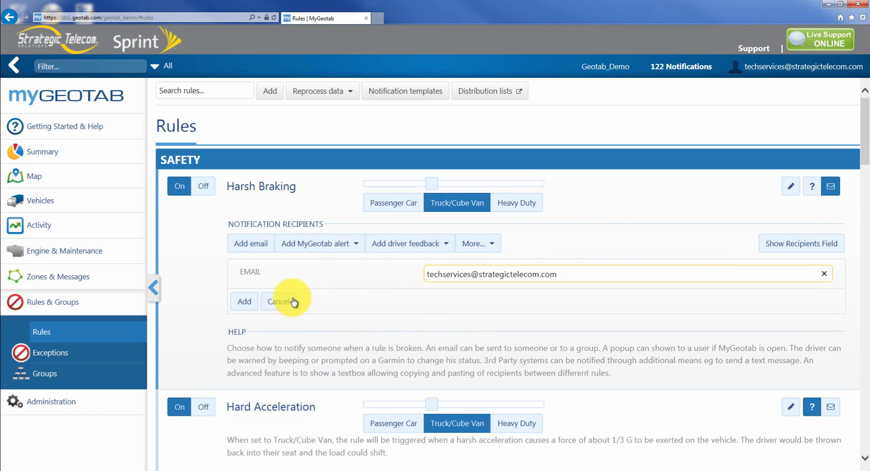
{"action": "left_click", "coordinate": [248, 302]}
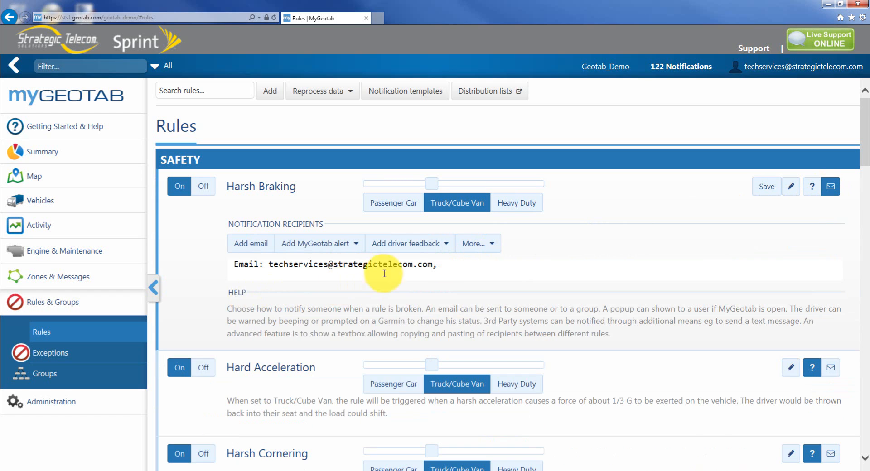
{"action": "left_click", "coordinate": [765, 187]}
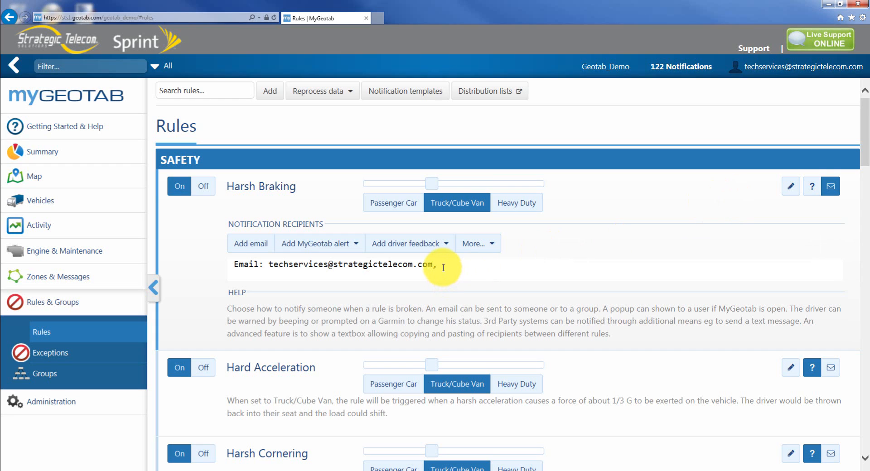
Remove the e-mail recipient from the Harsh Braking rule and view the available MyGeotab alert types.
{"action": "left_click_drag", "start_coordinate": [443, 265], "coordinate": [233, 265]}
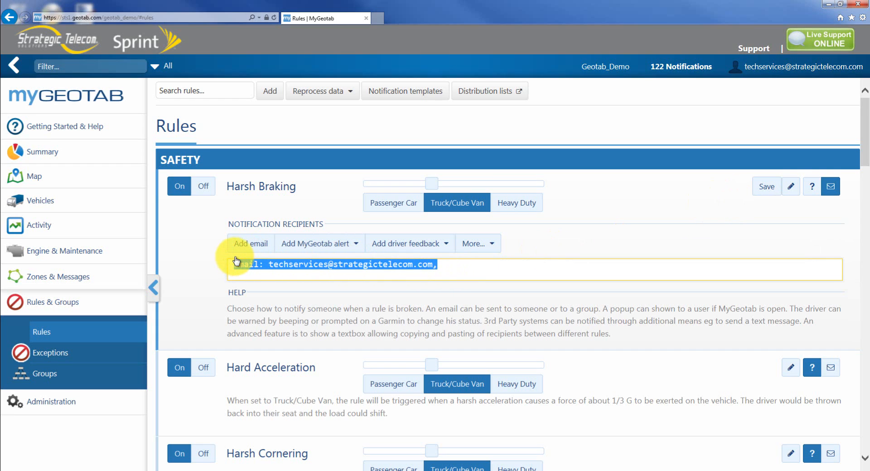
{"action": "key", "text": "BackSpace"}
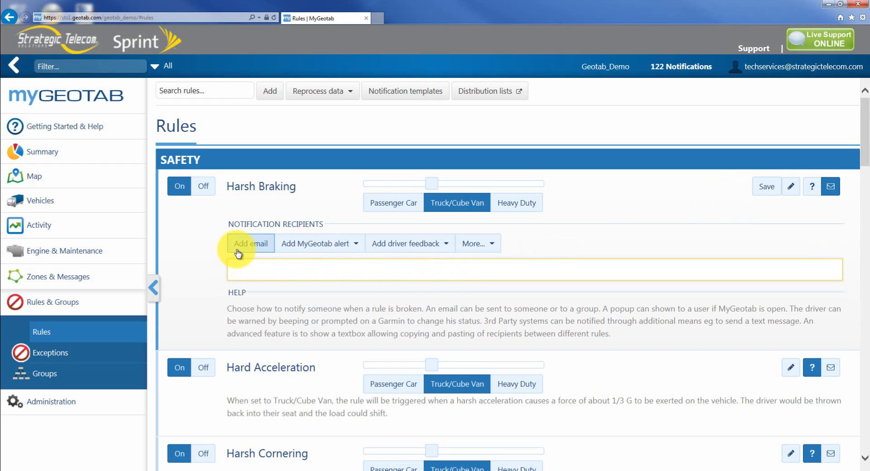
{"action": "left_click", "coordinate": [239, 252]}
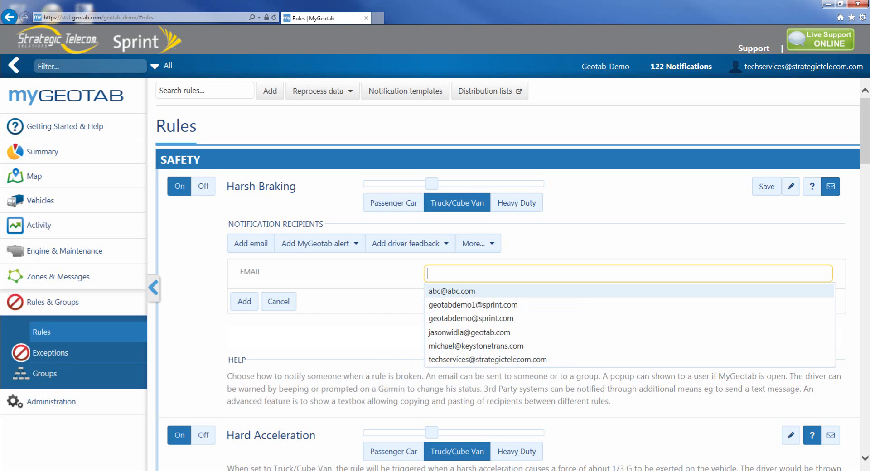
{"action": "left_click", "coordinate": [357, 246]}
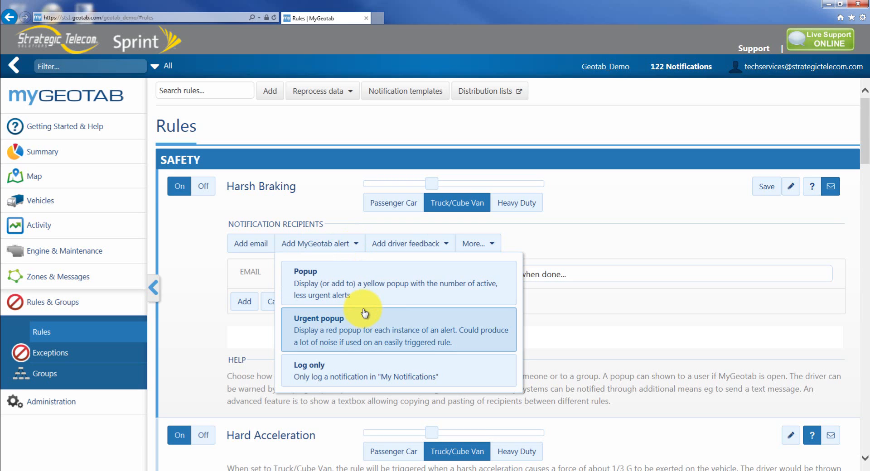
Add the Beep three times driver feedback to Harsh Braking, delete it from the recipients and save the rule.
{"action": "left_click", "coordinate": [439, 245]}
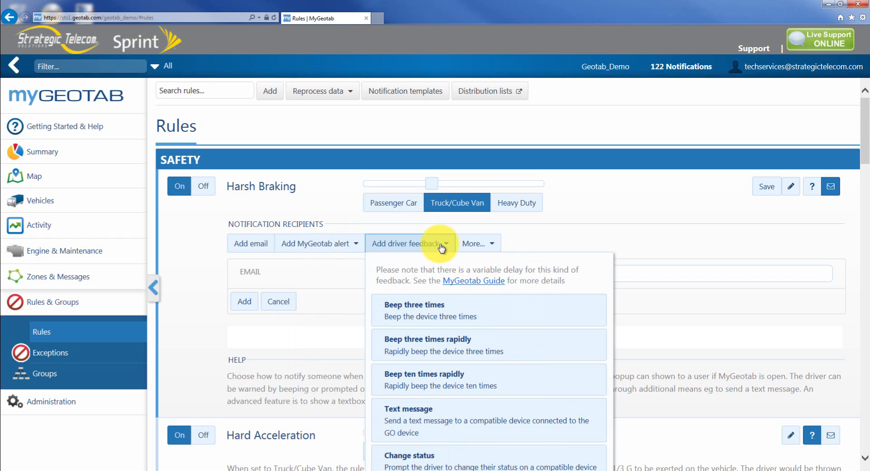
{"action": "left_click", "coordinate": [434, 313]}
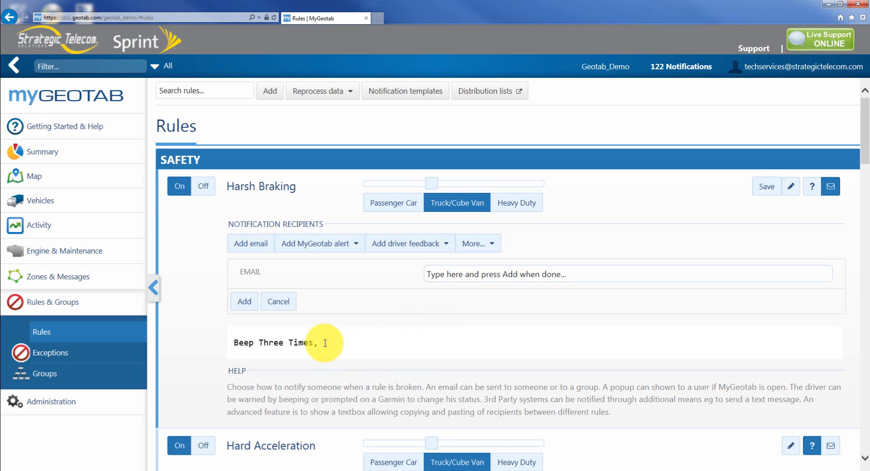
{"action": "left_click_drag", "start_coordinate": [325, 343], "coordinate": [235, 345]}
{"action": "key", "text": "Delete"}
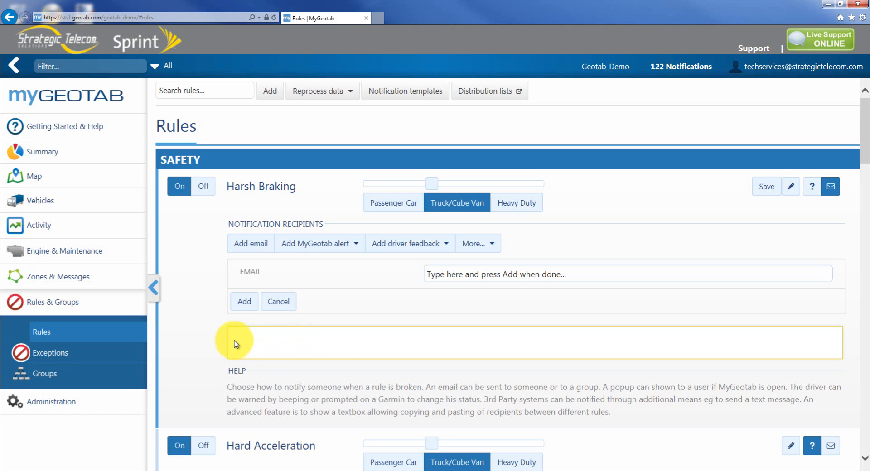
{"action": "left_click", "coordinate": [765, 187]}
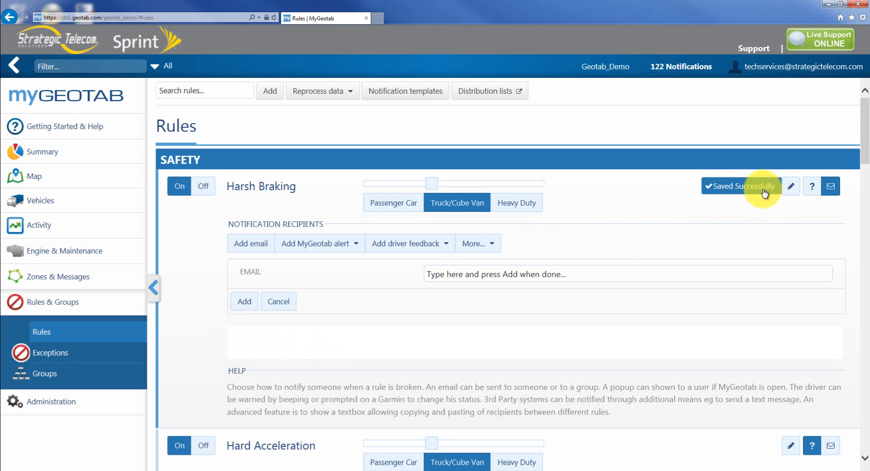
Review the driver feedback options for the Harsh Braking rule and return to its description.
{"action": "left_click", "coordinate": [811, 187]}
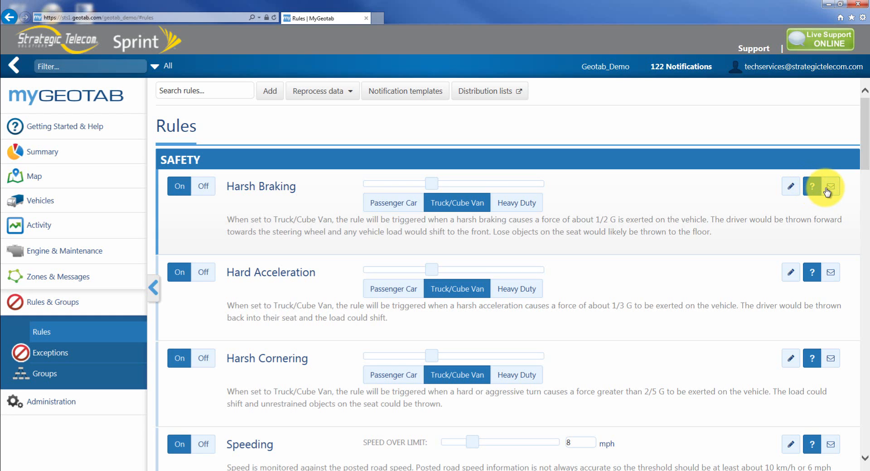
{"action": "left_click", "coordinate": [827, 191]}
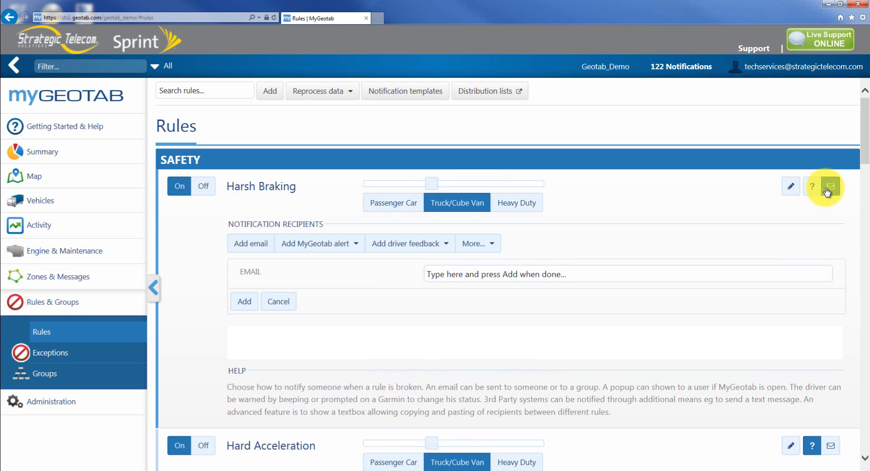
{"action": "left_click", "coordinate": [446, 248]}
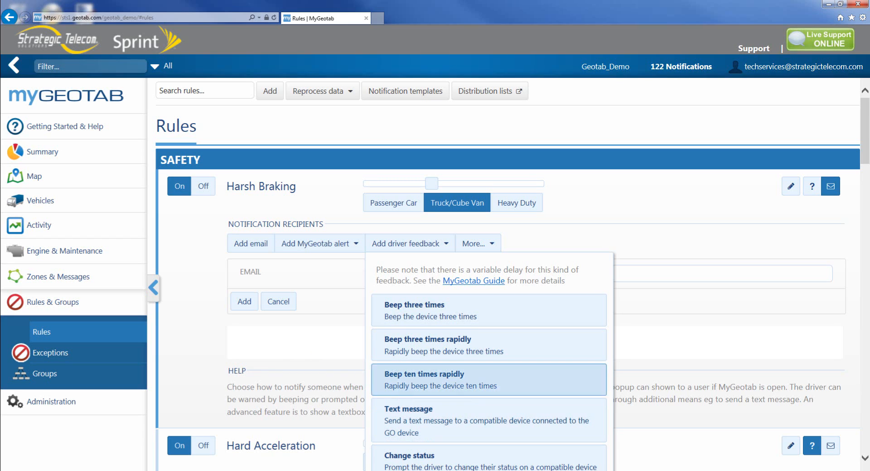
{"action": "left_click", "coordinate": [812, 187]}
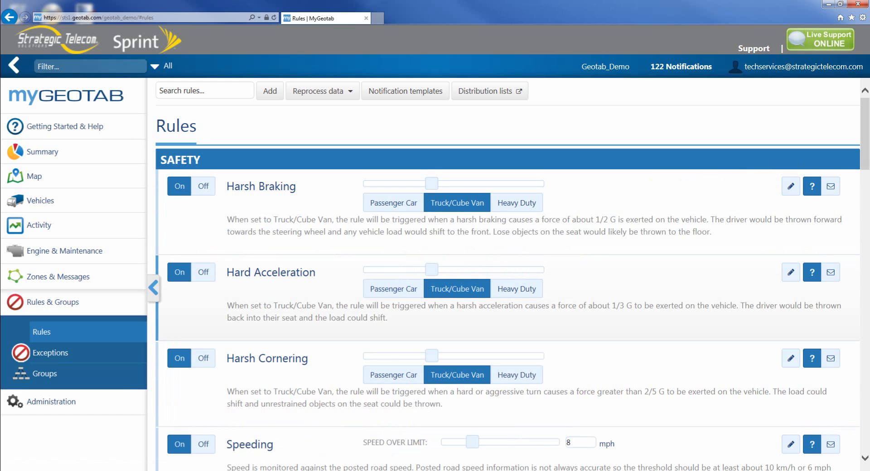
Open the Speeding rule's speed over limit value for editing.
{"action": "scroll", "coordinate": [507, 272], "scroll_direction": "down", "scroll_amount": 5}
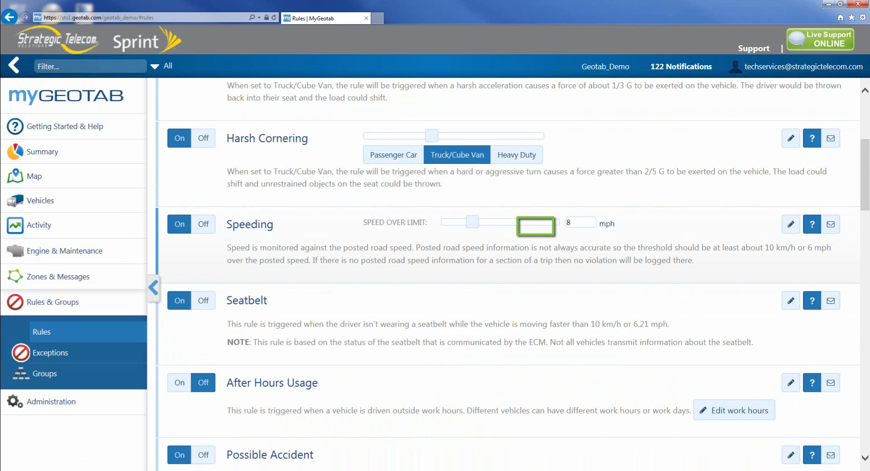
{"action": "left_click", "coordinate": [580, 222]}
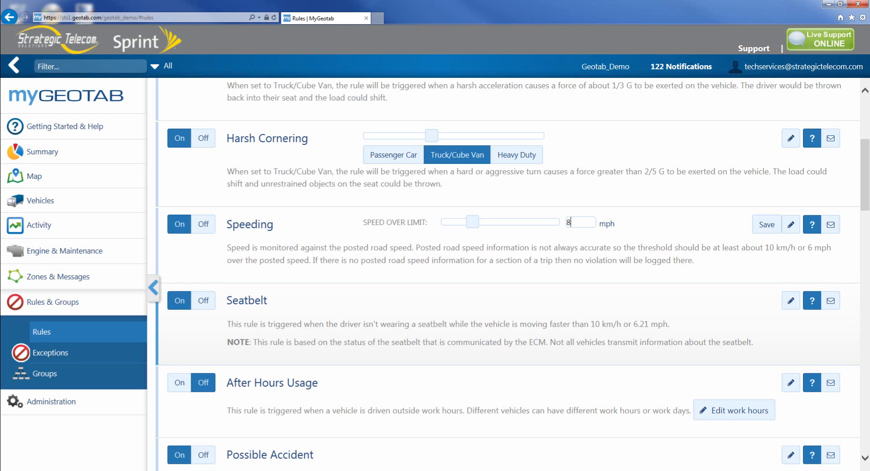
Open a new e-mail entry in the Possible Accident rule's notification recipients.
{"action": "scroll", "coordinate": [512, 275], "scroll_direction": "down", "scroll_amount": 4}
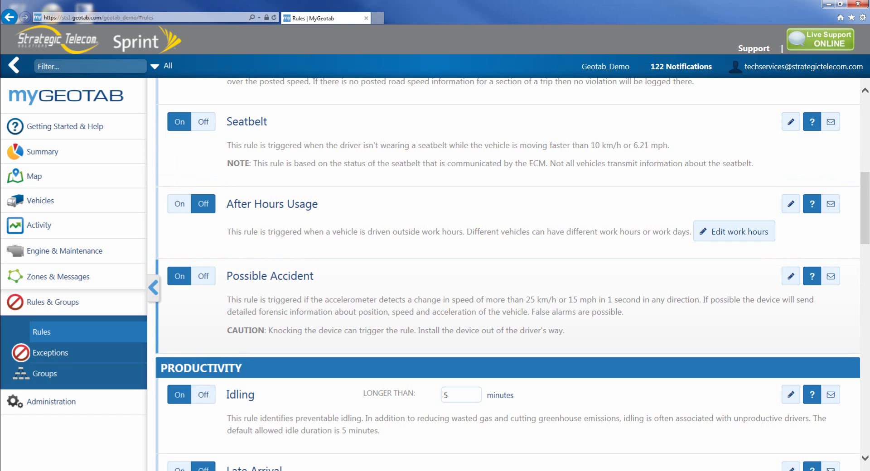
{"action": "left_click", "coordinate": [830, 276]}
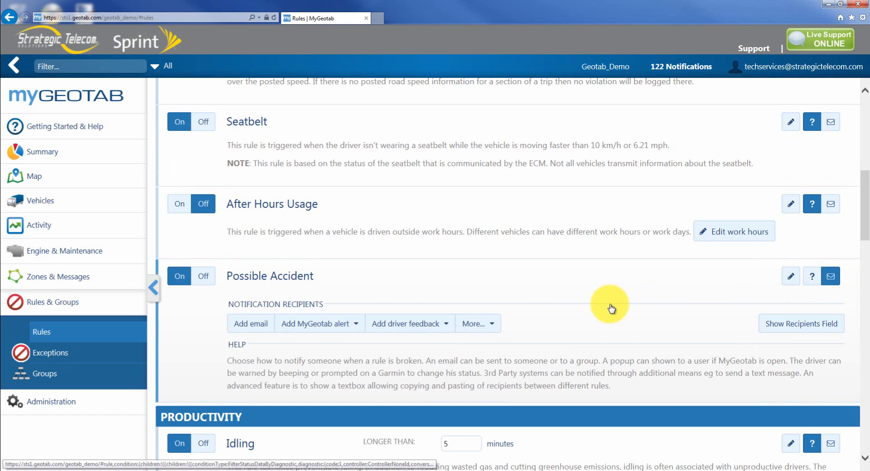
{"action": "left_click", "coordinate": [260, 325]}
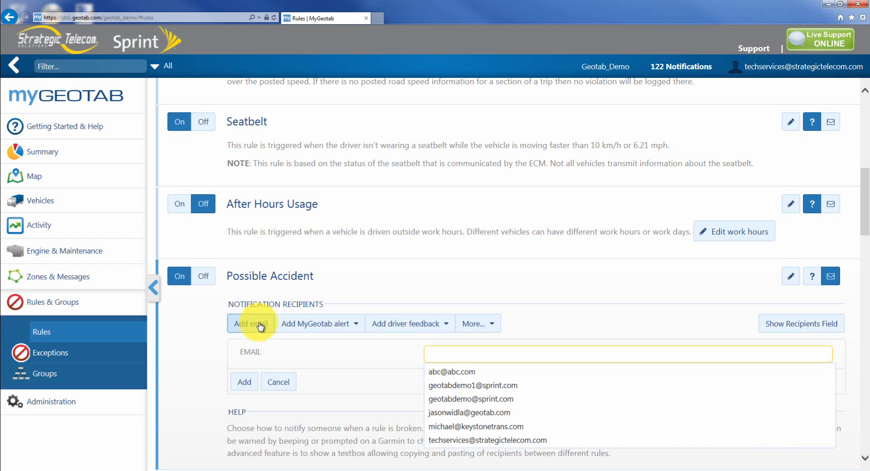
{"action": "type", "text": "steve"}
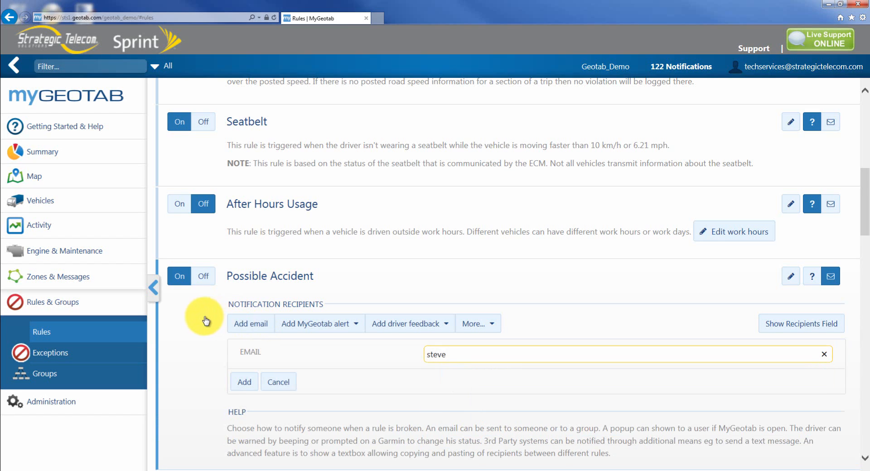
{"action": "key", "text": "BackSpace"}
{"action": "key", "text": "BackSpace"}
{"action": "key", "text": "BackSpace"}
{"action": "key", "text": "BackSpace"}
{"action": "key", "text": "BackSpace"}
Fill in the tech services e-mail address and add it as a recipient of the Possible Accident rule.
{"action": "type", "text": "te"}
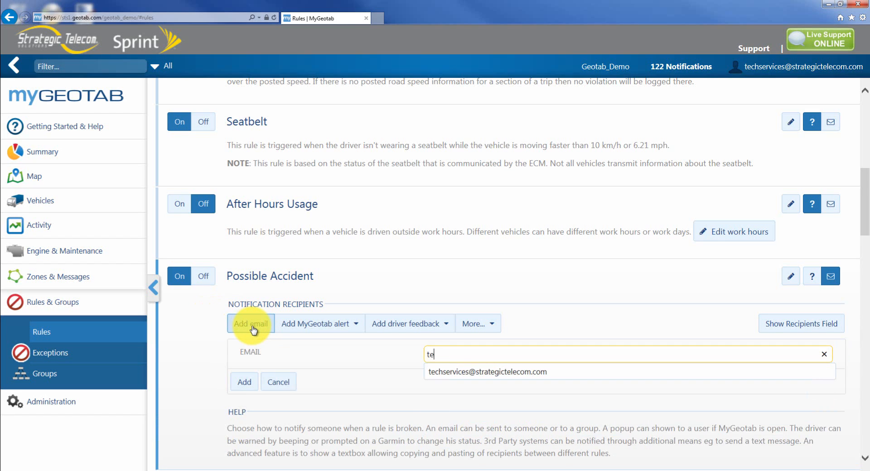
{"action": "left_click", "coordinate": [487, 371]}
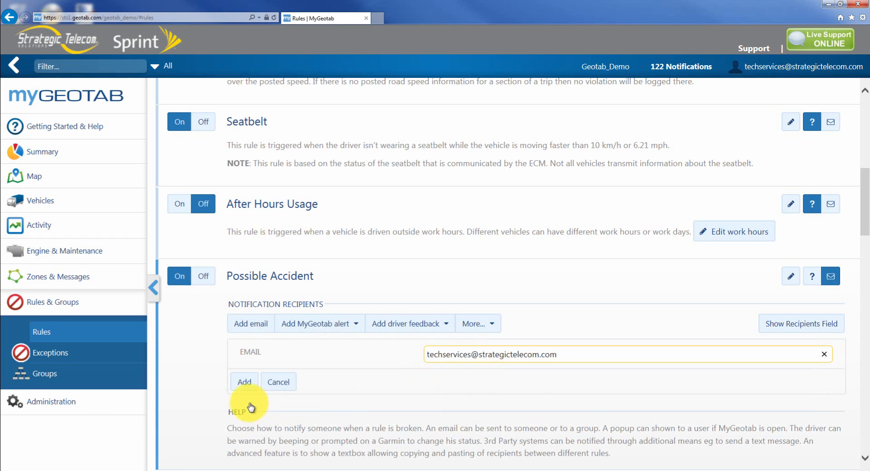
{"action": "left_click", "coordinate": [244, 384]}
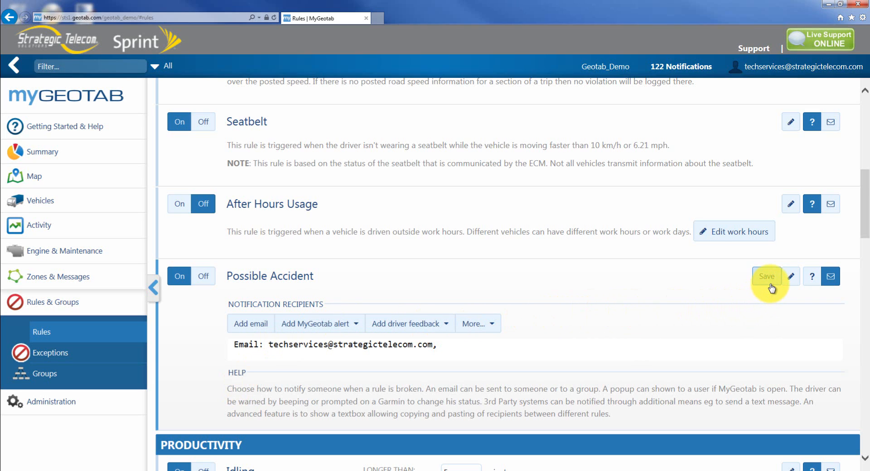
Add the tech services e-mail address as a notification recipient of the Engine Light On rule in the Fleet section.
{"action": "scroll", "coordinate": [771, 288], "scroll_direction": "down", "scroll_amount": 4}
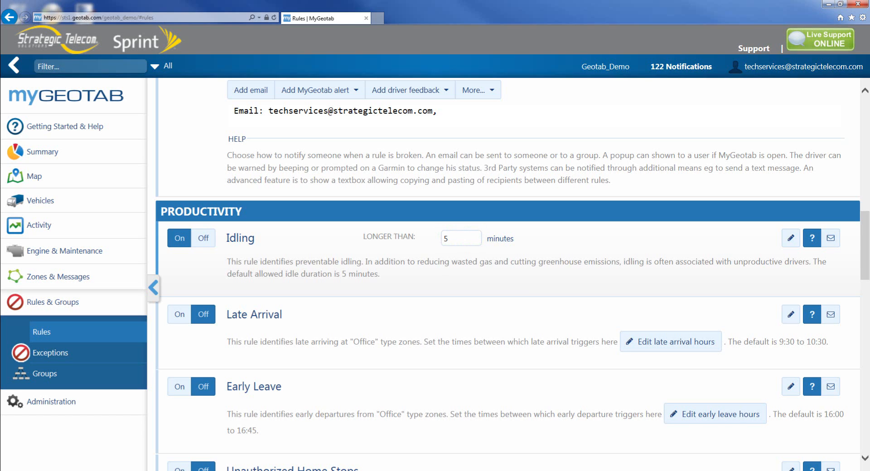
{"action": "scroll", "coordinate": [513, 275], "scroll_direction": "down", "scroll_amount": 3}
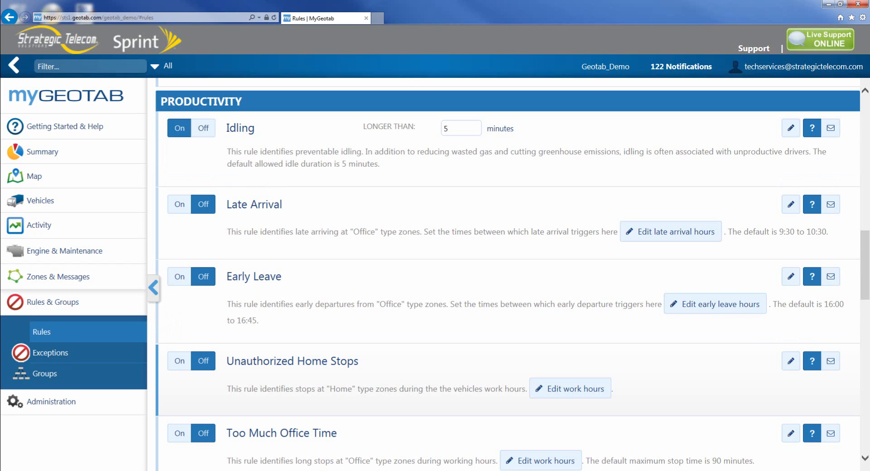
{"action": "scroll", "coordinate": [508, 274], "scroll_direction": "down", "scroll_amount": 8}
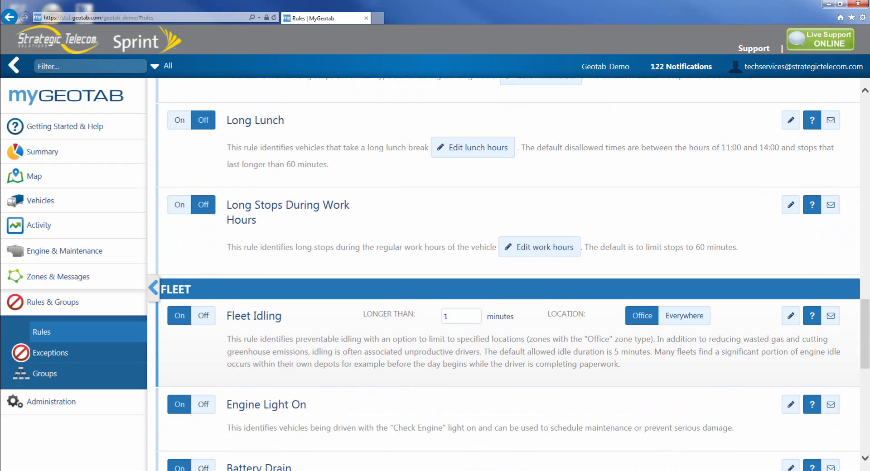
{"action": "scroll", "coordinate": [507, 274], "scroll_direction": "down", "scroll_amount": 1}
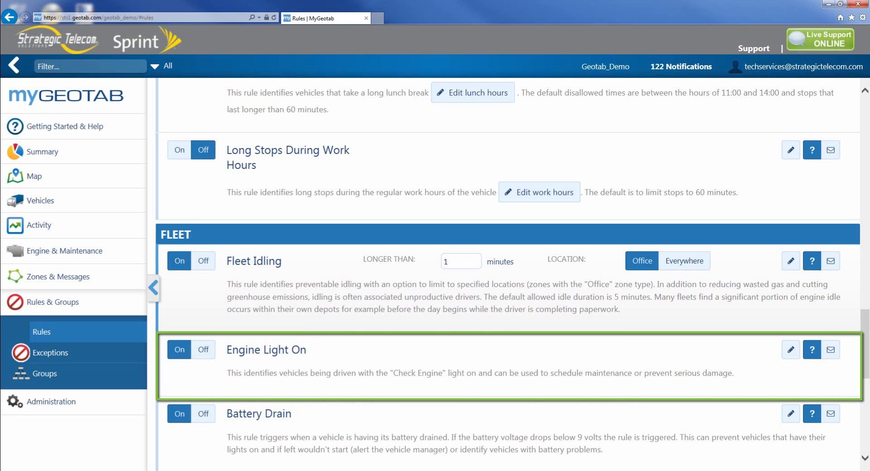
{"action": "left_click", "coordinate": [830, 349]}
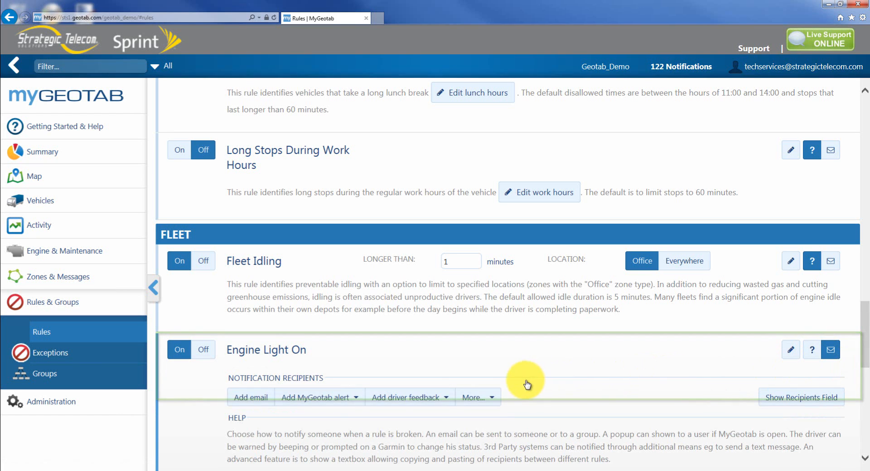
{"action": "left_click", "coordinate": [264, 401]}
{"action": "type", "text": "tec"}
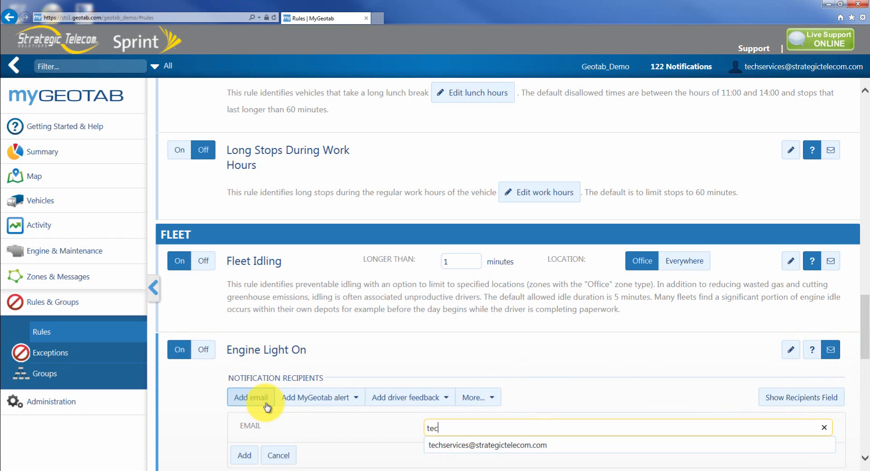
{"action": "left_click", "coordinate": [446, 445]}
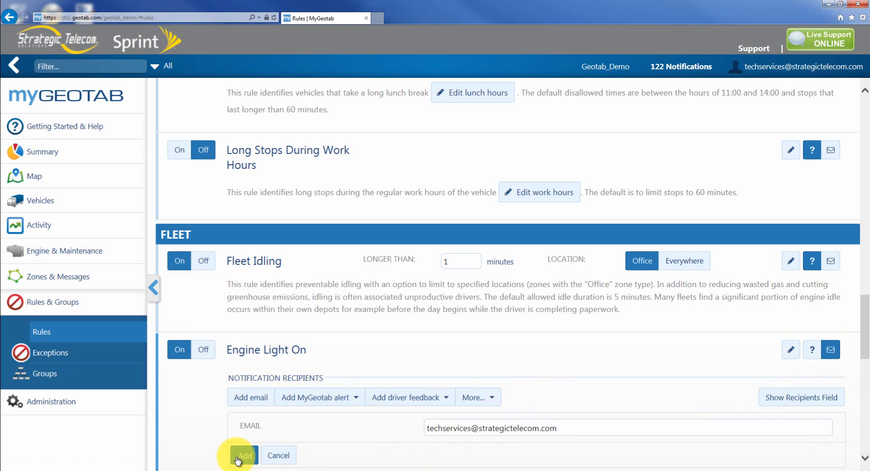
{"action": "left_click", "coordinate": [243, 456]}
Add the tech services e-mail address as a notification recipient of the Unauthorized Device Removal rule.
{"action": "scroll", "coordinate": [243, 455], "scroll_direction": "down", "scroll_amount": 3}
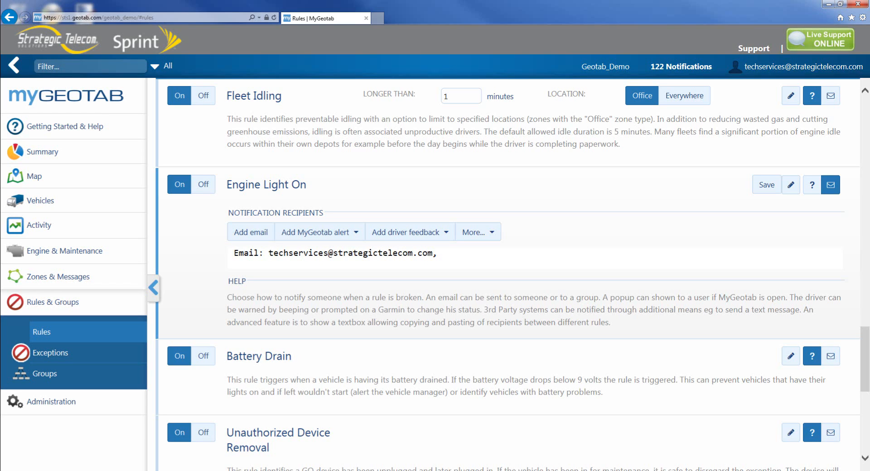
{"action": "scroll", "coordinate": [507, 274], "scroll_direction": "down", "scroll_amount": 1}
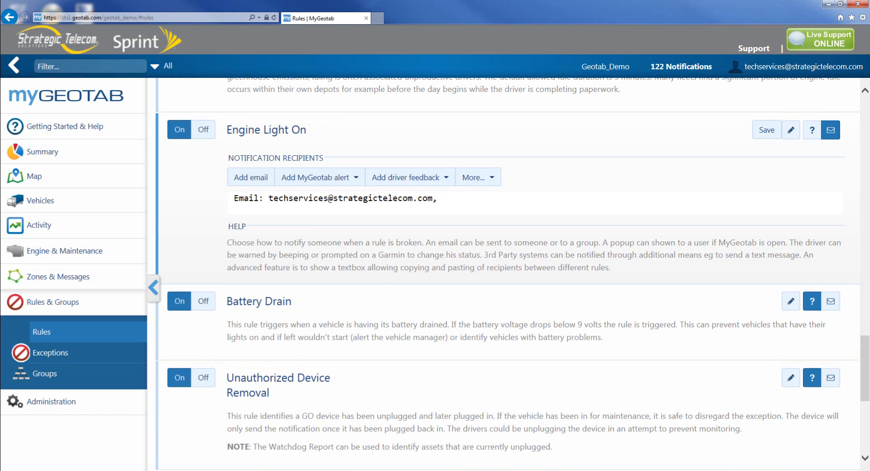
{"action": "scroll", "coordinate": [184, 271], "scroll_direction": "down", "scroll_amount": 3}
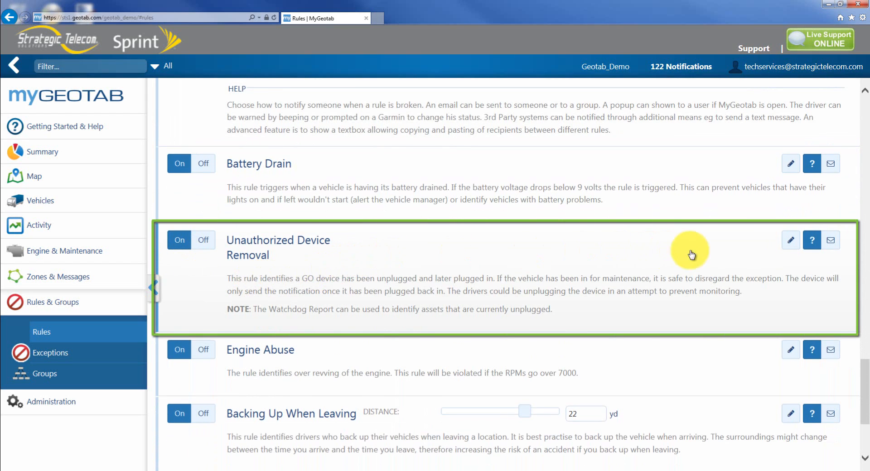
{"action": "left_click", "coordinate": [830, 240]}
{"action": "left_click", "coordinate": [269, 311]}
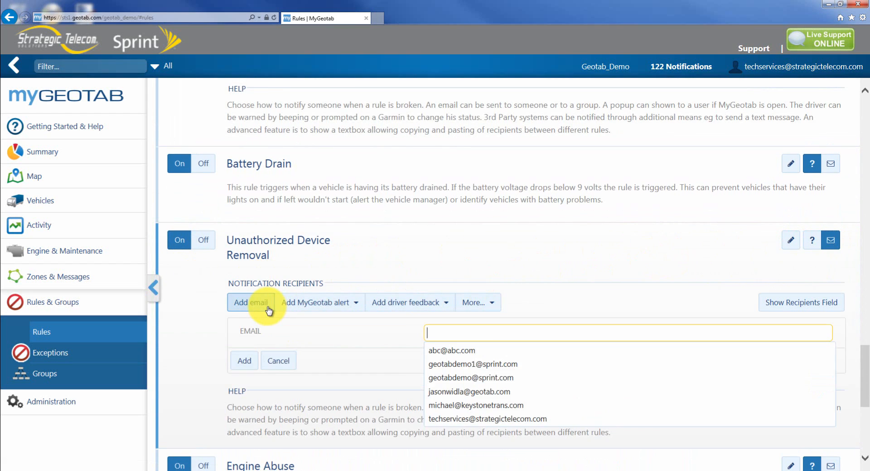
{"action": "type", "text": "tec"}
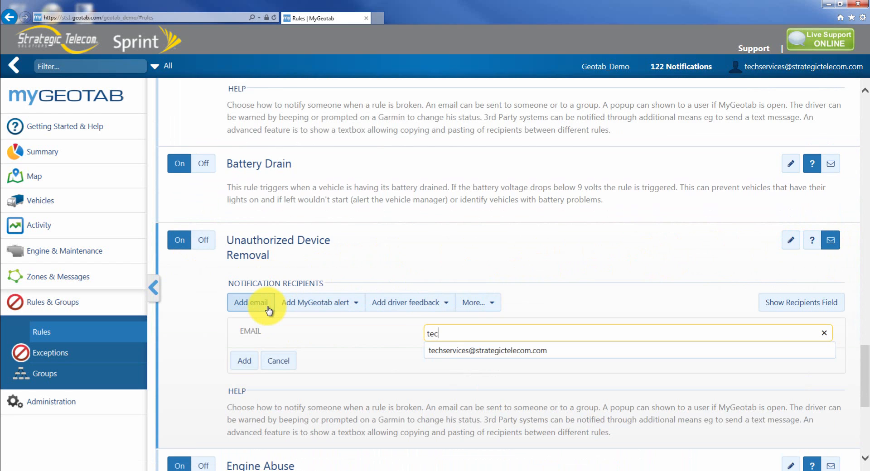
{"action": "left_click", "coordinate": [447, 350]}
{"action": "left_click", "coordinate": [244, 361]}
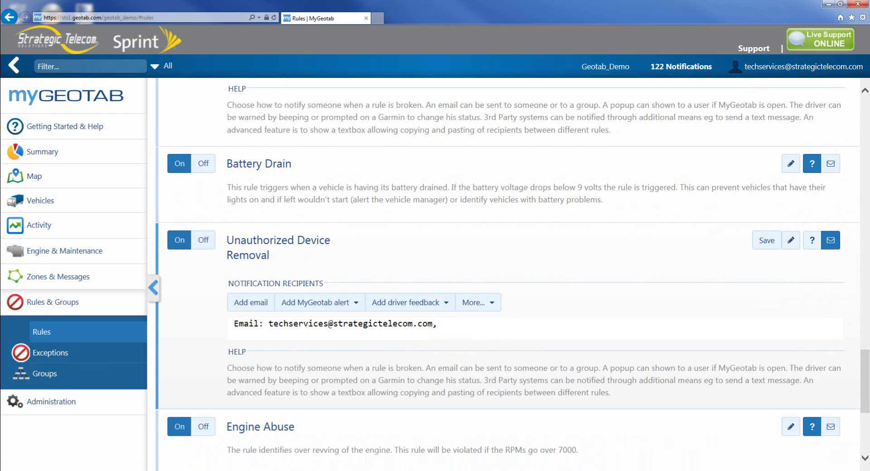
Open the Engine Abuse rule for editing and name the custom rule "Engine Abuse 3000RPM+".
{"action": "scroll", "coordinate": [507, 274], "scroll_direction": "down", "scroll_amount": 3}
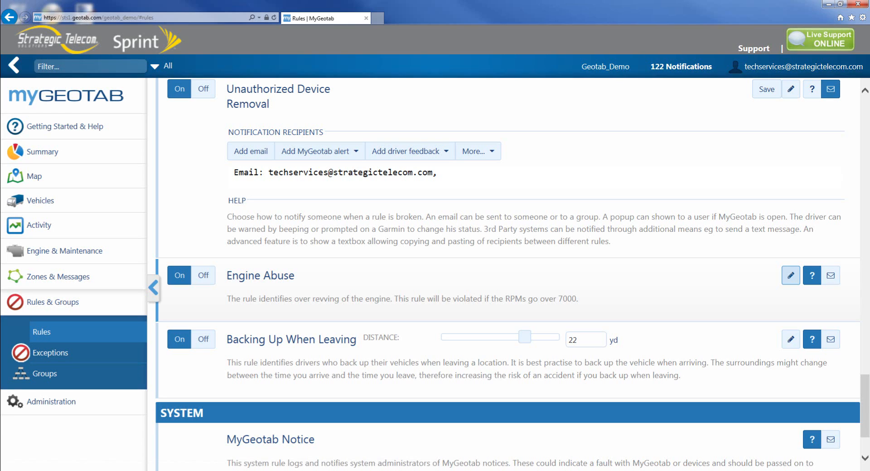
{"action": "left_click", "coordinate": [789, 284]}
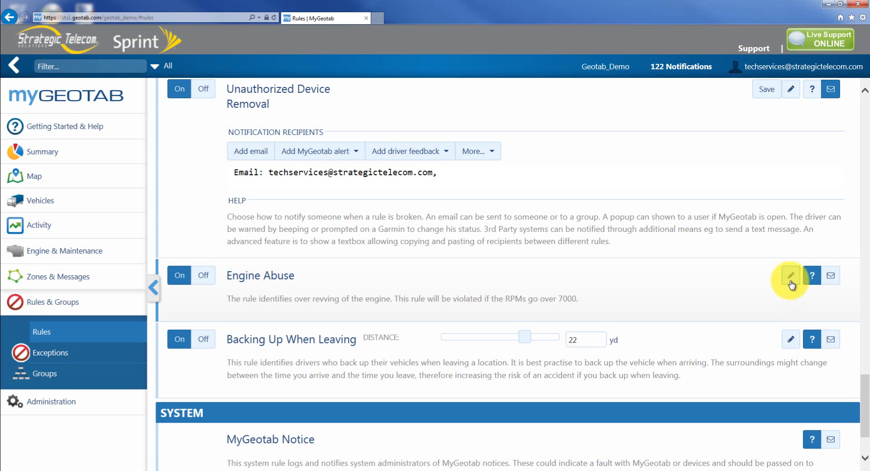
{"action": "left_click", "coordinate": [791, 275]}
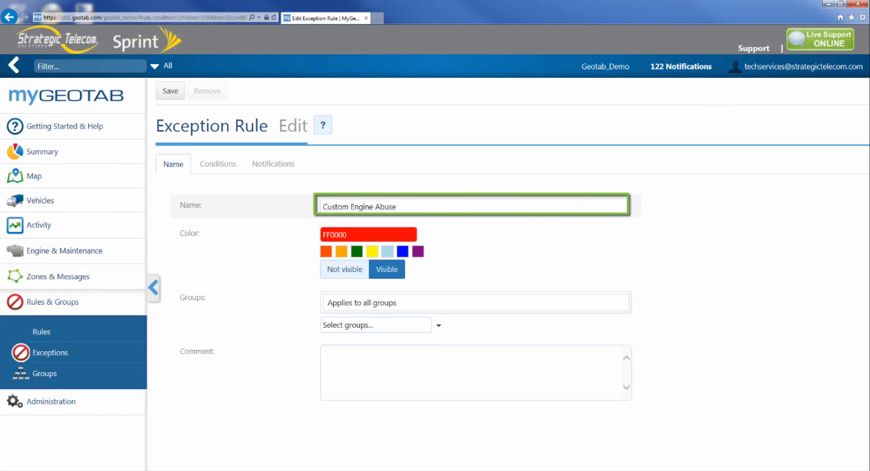
{"action": "left_click", "coordinate": [349, 207]}
{"action": "key", "text": "BackSpace"}
{"action": "key", "text": "BackSpace"}
{"action": "key", "text": "BackSpace"}
{"action": "key", "text": "BackSpace"}
{"action": "key", "text": "BackSpace"}
{"action": "key", "text": "BackSpace"}
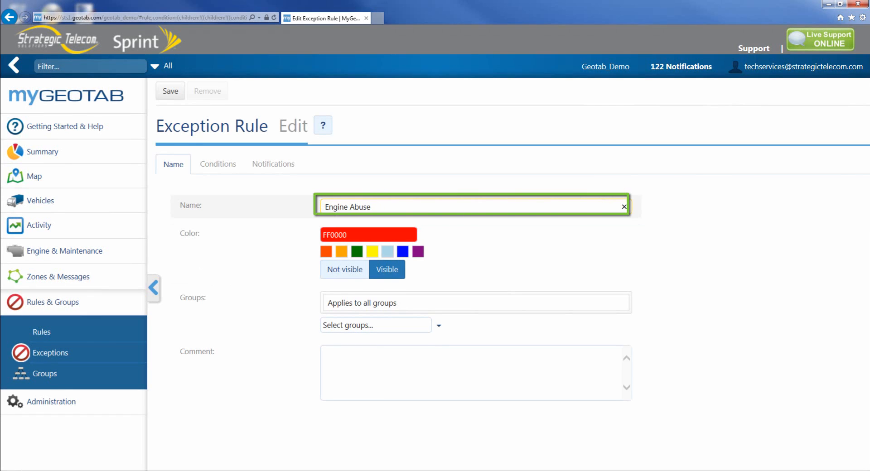
{"action": "key", "text": "Delete"}
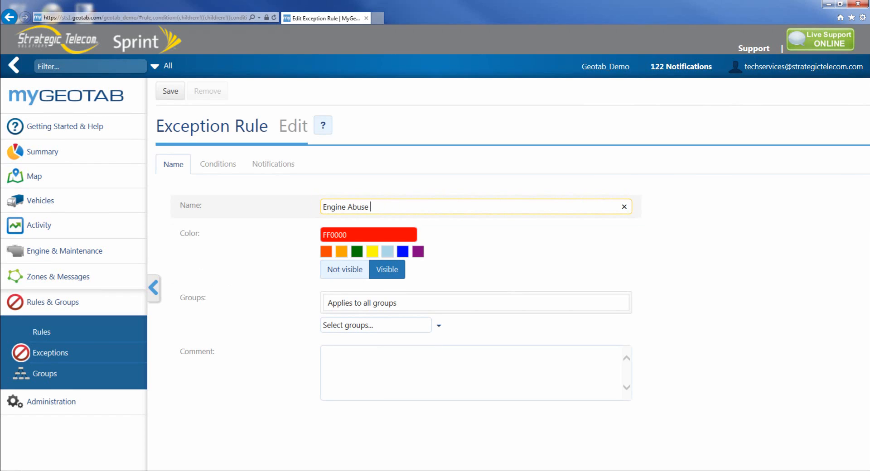
{"action": "type", "text": "3000RPM+"}
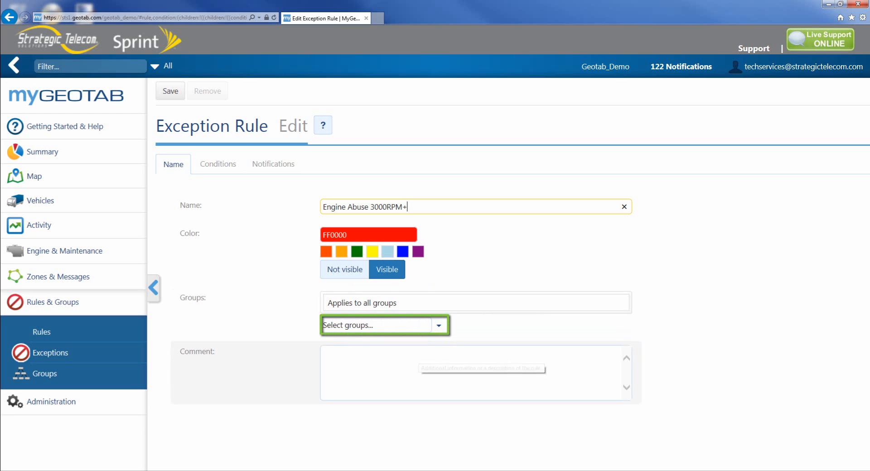
Apply the rule to the South group and enter the comment "Will notify if vehicle travels over 3000RPM.".
{"action": "left_click", "coordinate": [438, 326]}
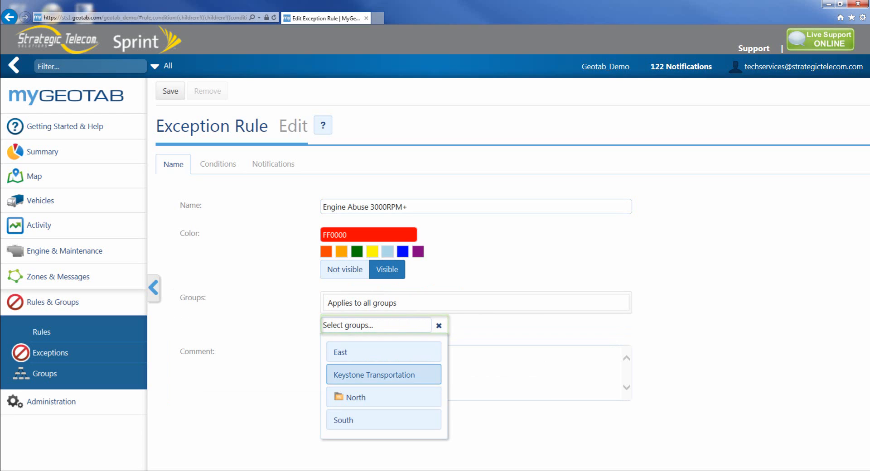
{"action": "left_click", "coordinate": [383, 420]}
{"action": "left_click", "coordinate": [272, 379]}
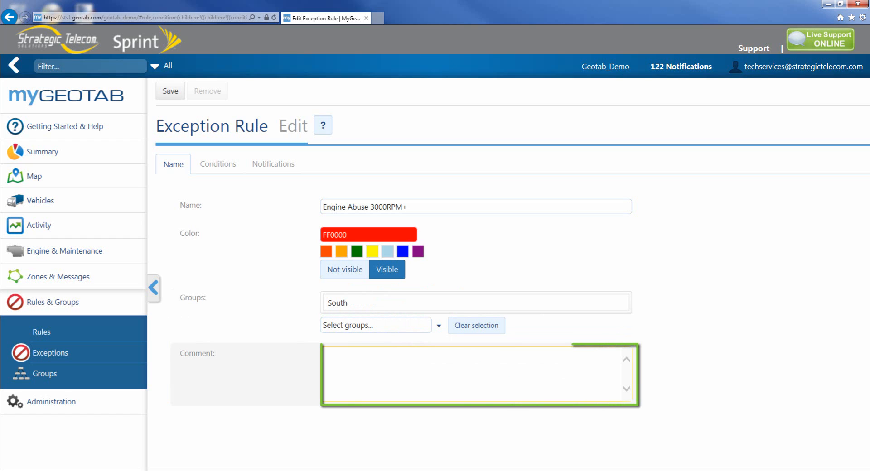
{"action": "type", "text": "W"}
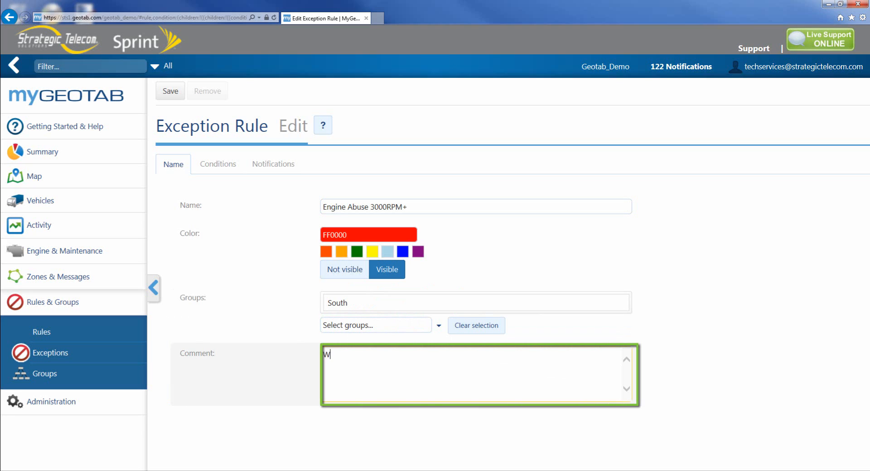
{"action": "type", "text": "ill notify if vehicle travels over 3000RPM."}
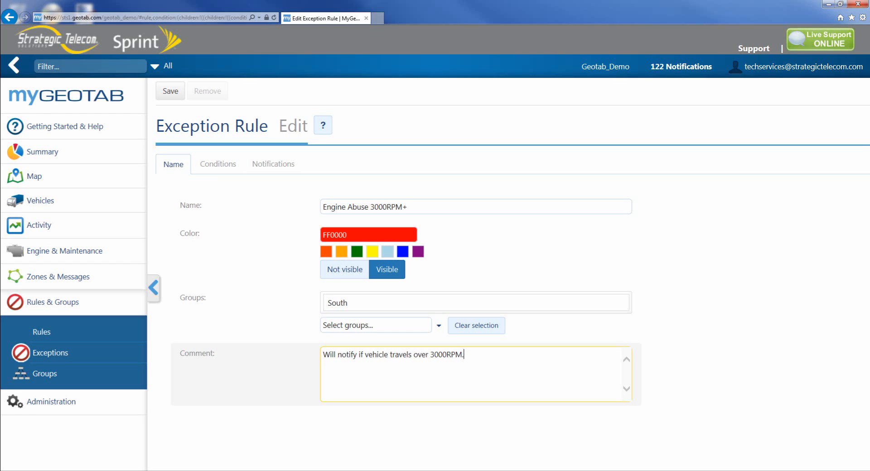
Show the advanced editor for the rule's conditions and set the first threshold, for Engine RPM (OBD: 12), to 3000 RPM.
{"action": "left_click", "coordinate": [211, 168]}
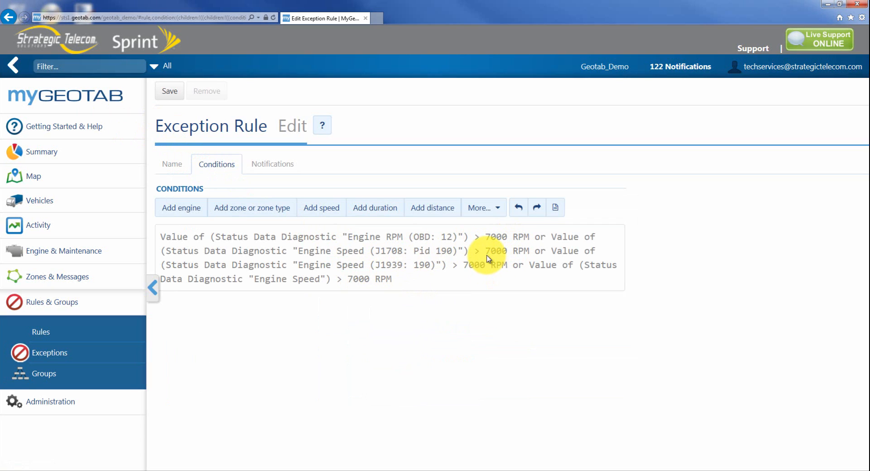
{"action": "left_click", "coordinate": [557, 210]}
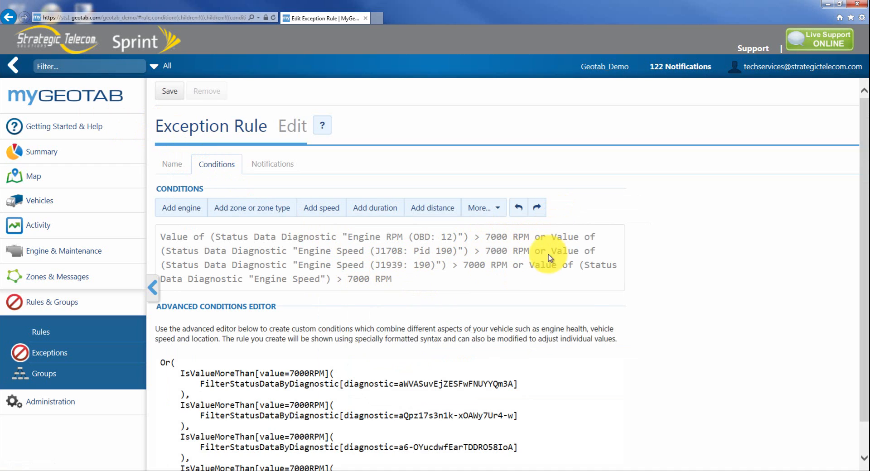
{"action": "scroll", "coordinate": [579, 317], "scroll_direction": "down", "scroll_amount": 1}
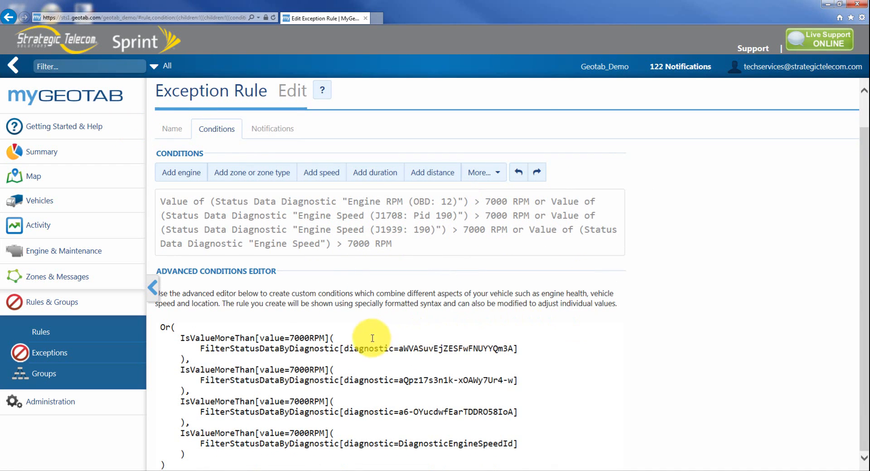
{"action": "left_click", "coordinate": [296, 338]}
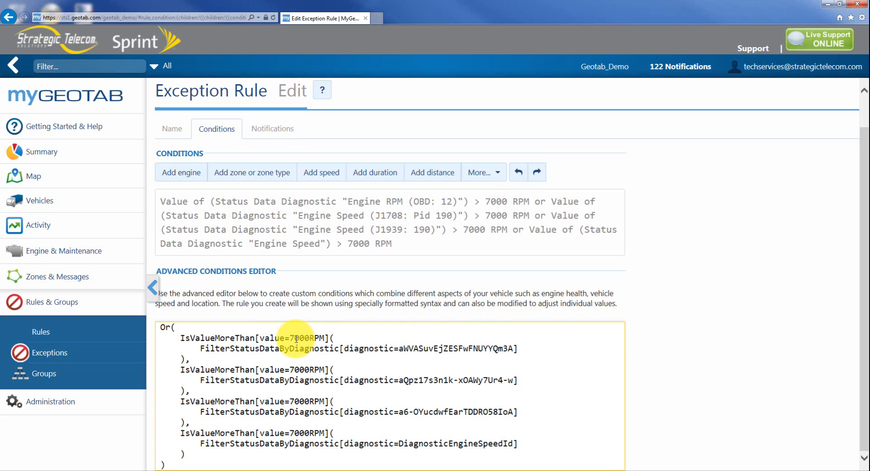
{"action": "scroll", "coordinate": [296, 338], "scroll_direction": "up", "scroll_amount": 1}
{"action": "key", "text": "BackSpace"}
{"action": "type", "text": "3"}
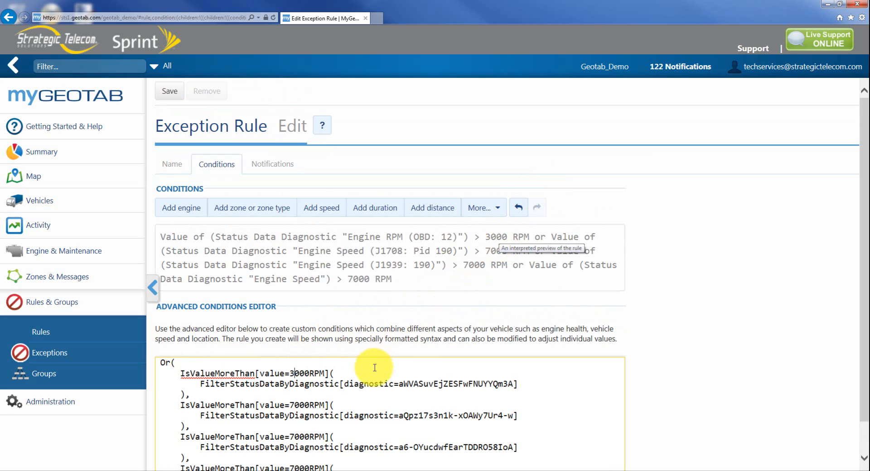
Set the remaining three engine speed thresholds (J1708: Pid 190, J1939: 190 and Engine Speed) to 3000 RPM in the advanced conditions.
{"action": "left_click", "coordinate": [294, 405]}
{"action": "key", "text": "BackSpace"}
{"action": "type", "text": "3"}
{"action": "scroll", "coordinate": [294, 403], "scroll_direction": "down", "scroll_amount": 1}
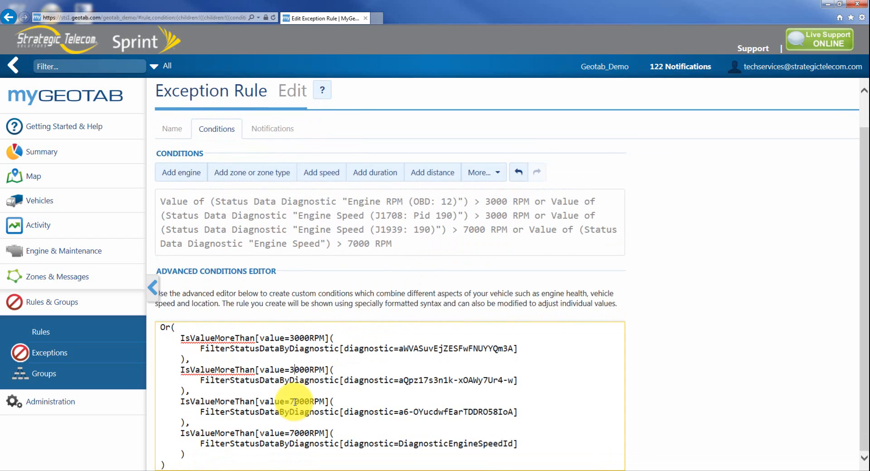
{"action": "left_click", "coordinate": [293, 402]}
{"action": "key", "text": "BackSpace"}
{"action": "type", "text": "3"}
{"action": "scroll", "coordinate": [294, 401], "scroll_direction": "up", "scroll_amount": 1}
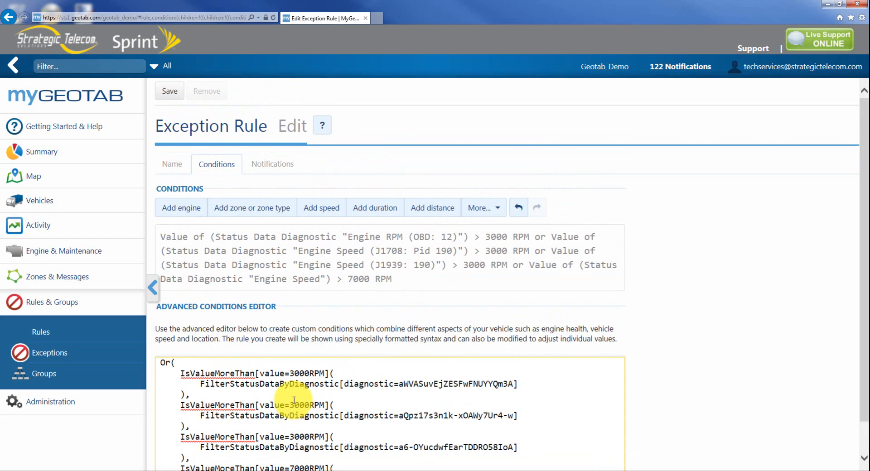
{"action": "scroll", "coordinate": [293, 400], "scroll_direction": "down", "scroll_amount": 1}
{"action": "left_click", "coordinate": [294, 432]}
{"action": "key", "text": "BackSpace"}
{"action": "type", "text": "3"}
{"action": "scroll", "coordinate": [294, 430], "scroll_direction": "up", "scroll_amount": 1}
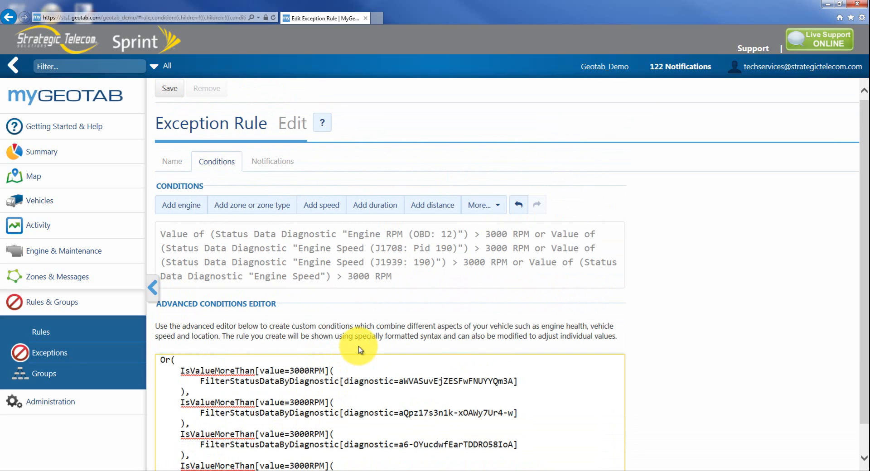
Add the tech services e-mail address as a notification recipient of the custom rule and save the rule.
{"action": "left_click", "coordinate": [269, 163]}
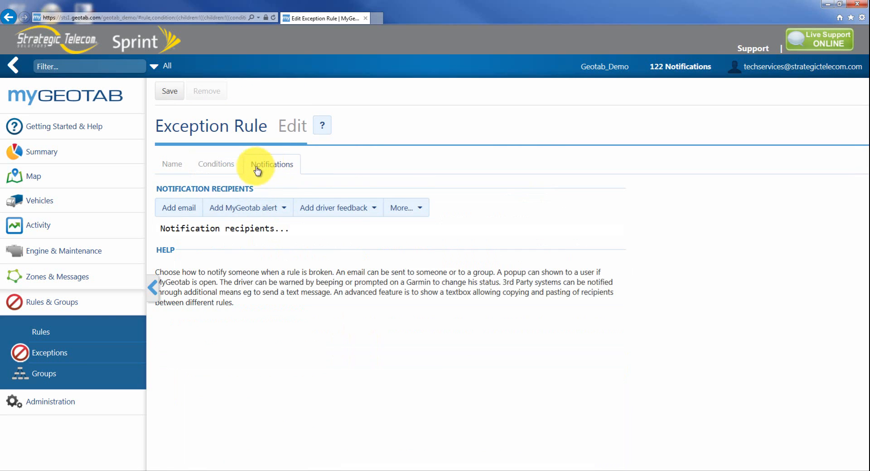
{"action": "left_click", "coordinate": [186, 207]}
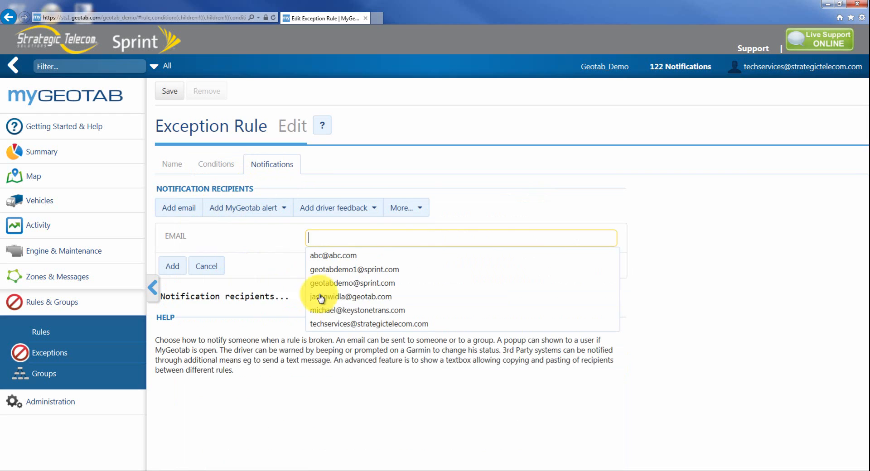
{"action": "left_click", "coordinate": [340, 322]}
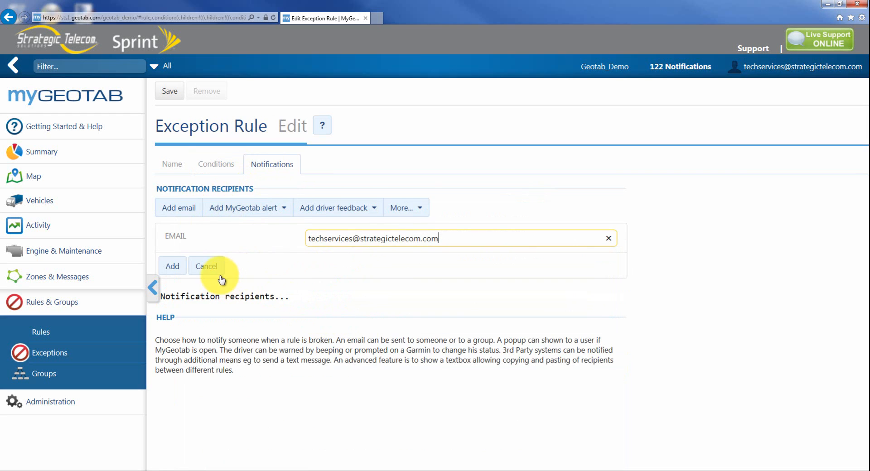
{"action": "left_click", "coordinate": [182, 267]}
{"action": "left_click", "coordinate": [170, 93]}
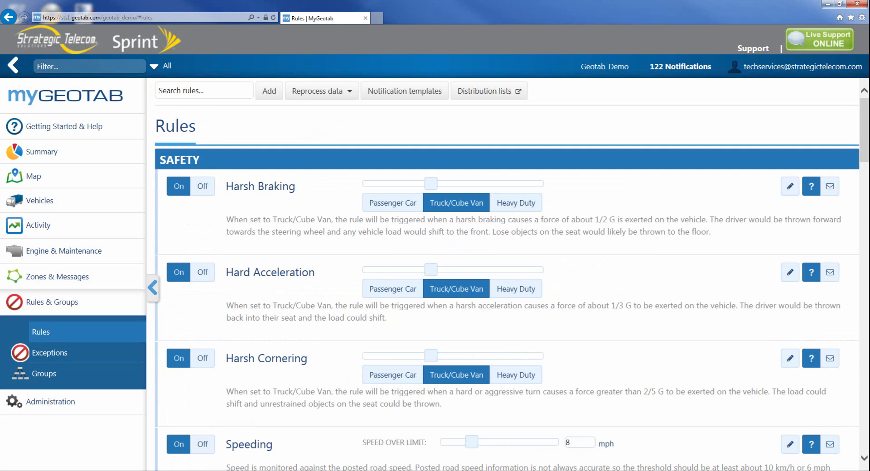
Clear the group selection of the Engine Abuse 3000RPM+ rule so it applies to all groups, and save it, accepting removal of existing exceptions.
{"action": "scroll", "coordinate": [507, 277], "scroll_direction": "down", "scroll_amount": 20}
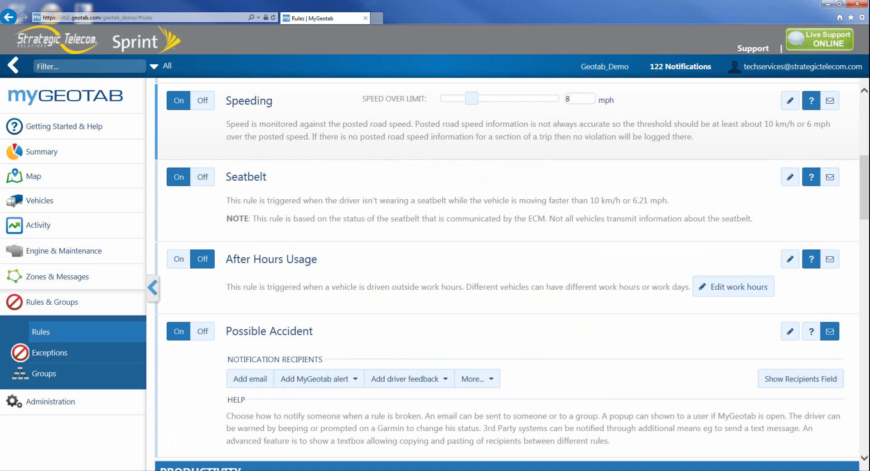
{"action": "scroll", "coordinate": [507, 417], "scroll_direction": "down", "scroll_amount": 4}
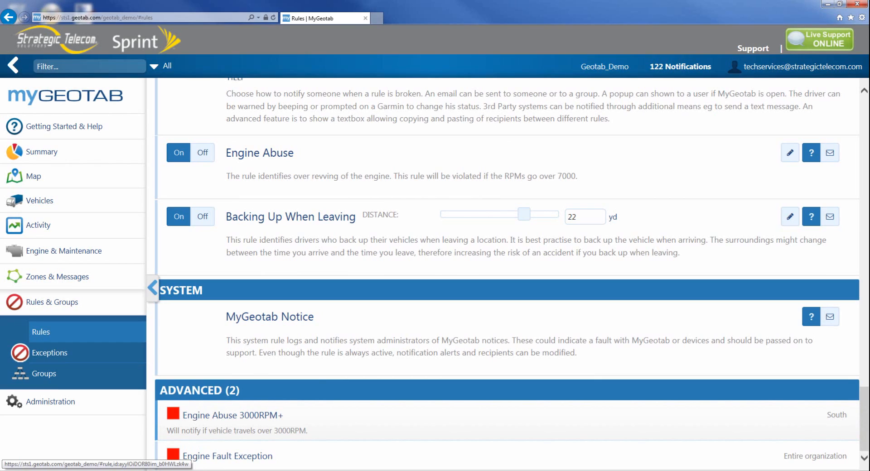
{"action": "left_click", "coordinate": [302, 421]}
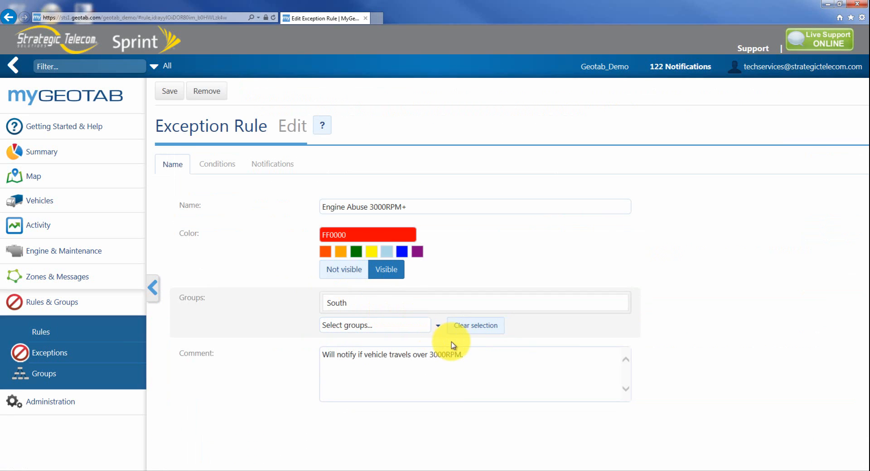
{"action": "left_click", "coordinate": [470, 331]}
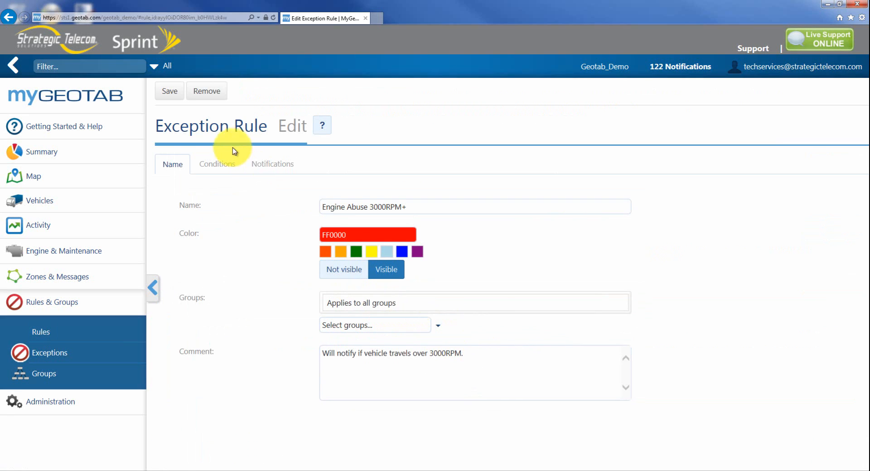
{"action": "left_click", "coordinate": [172, 90]}
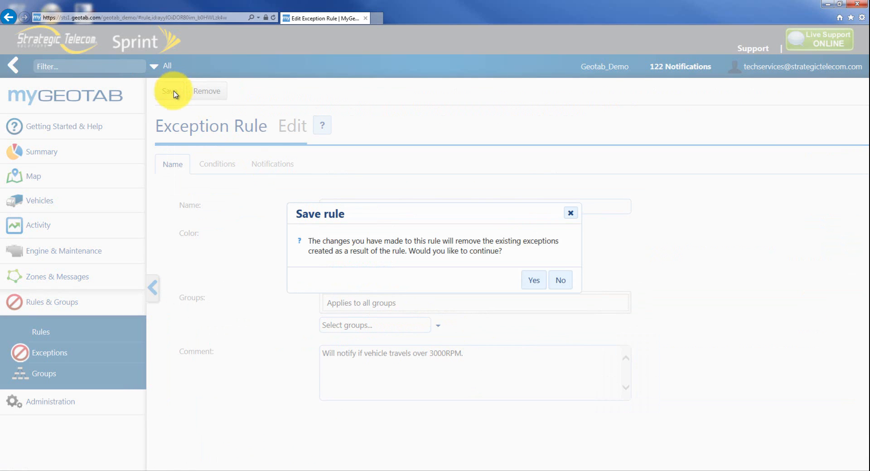
{"action": "left_click", "coordinate": [537, 281]}
Turn off the standard Engine Abuse rule, accepting removal of its logged exception data, and turn it back on.
{"action": "scroll", "coordinate": [456, 290], "scroll_direction": "down", "scroll_amount": 20}
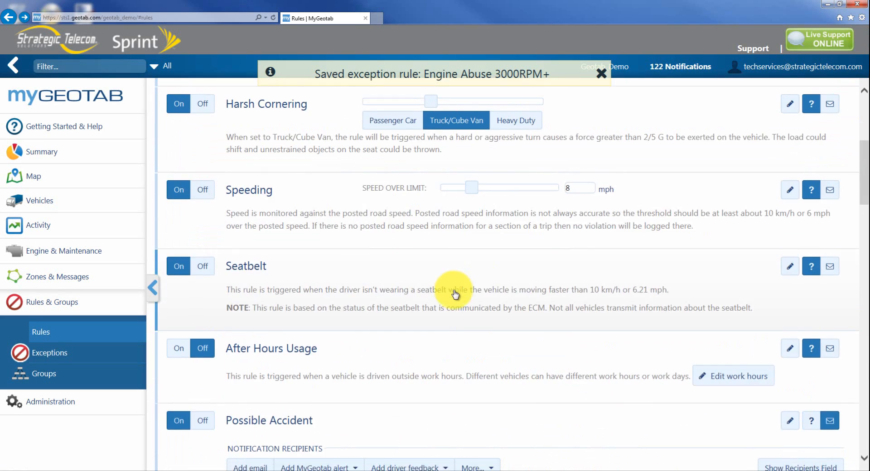
{"action": "scroll", "coordinate": [457, 306], "scroll_direction": "down", "scroll_amount": 5}
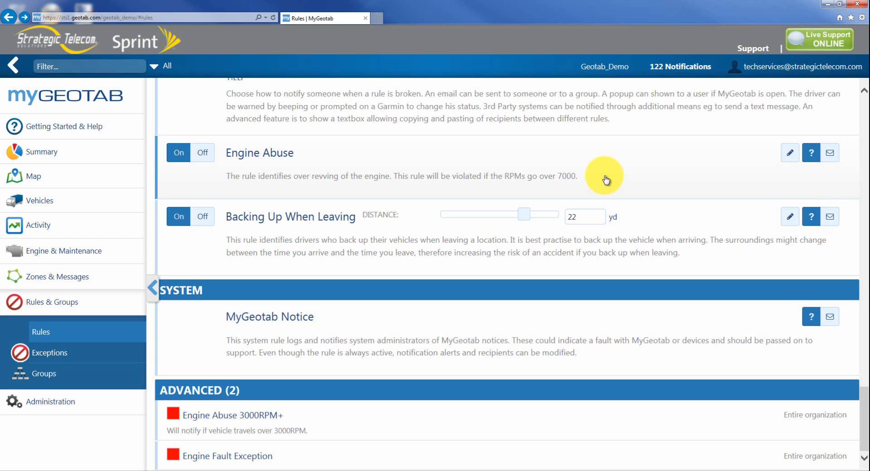
{"action": "left_click", "coordinate": [202, 154]}
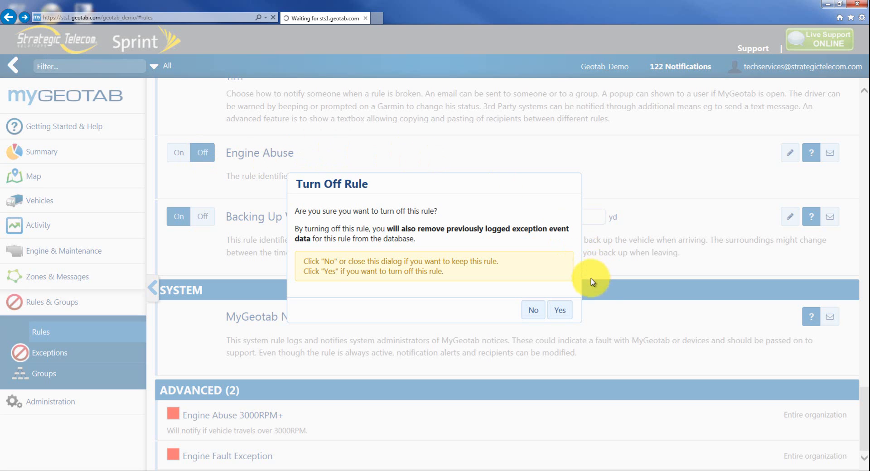
{"action": "left_click", "coordinate": [563, 317]}
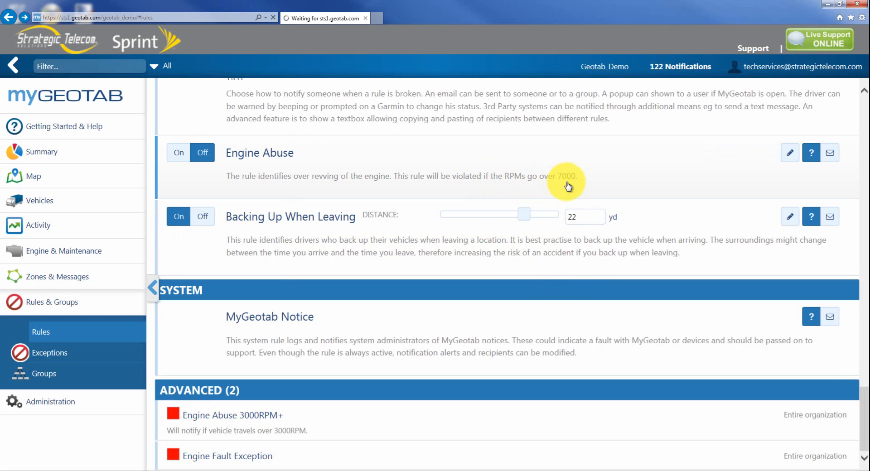
{"action": "left_click", "coordinate": [179, 154]}
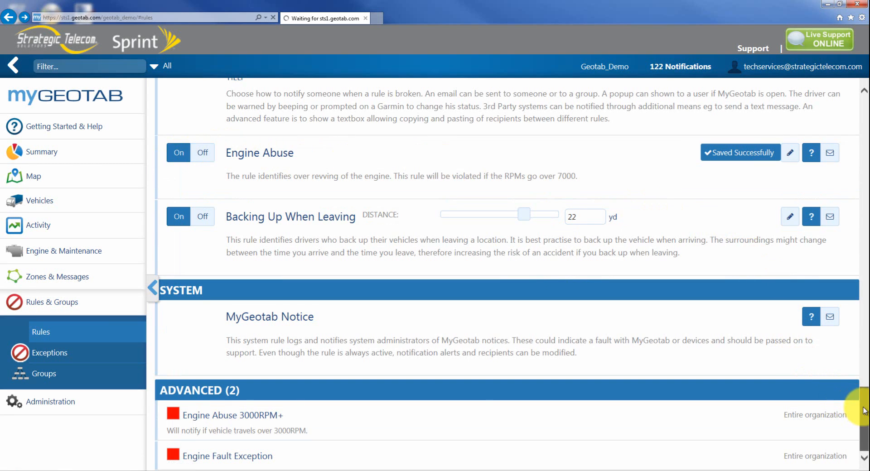
Reprocess the rule data for the Entire Organization with a custom start date of 05/01/14.
{"action": "left_click_drag", "start_coordinate": [863, 410], "coordinate": [861, 112]}
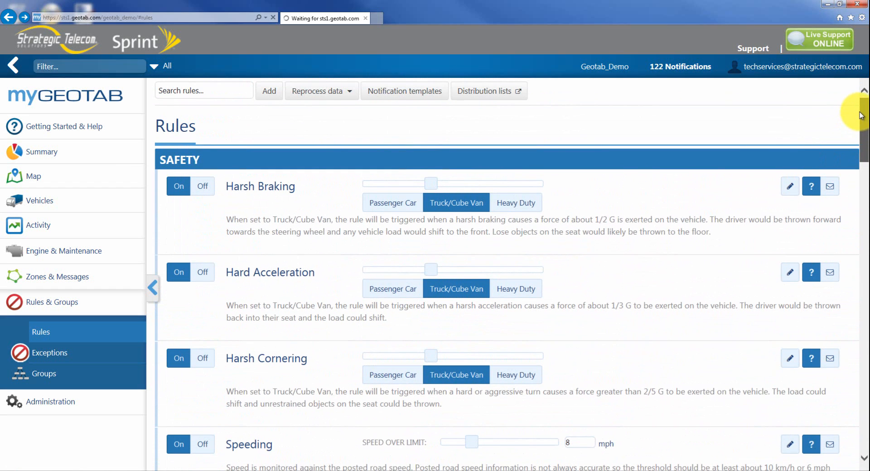
{"action": "left_click", "coordinate": [349, 95]}
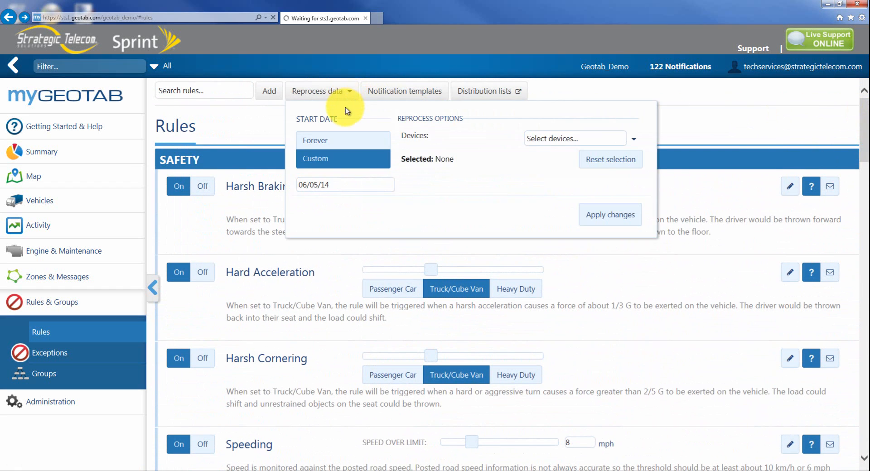
{"action": "left_click", "coordinate": [338, 185]}
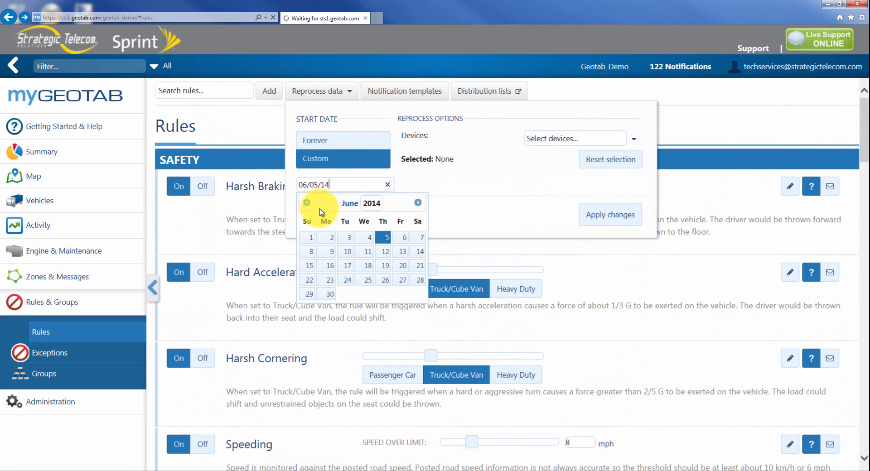
{"action": "left_click", "coordinate": [307, 203]}
{"action": "left_click", "coordinate": [382, 238]}
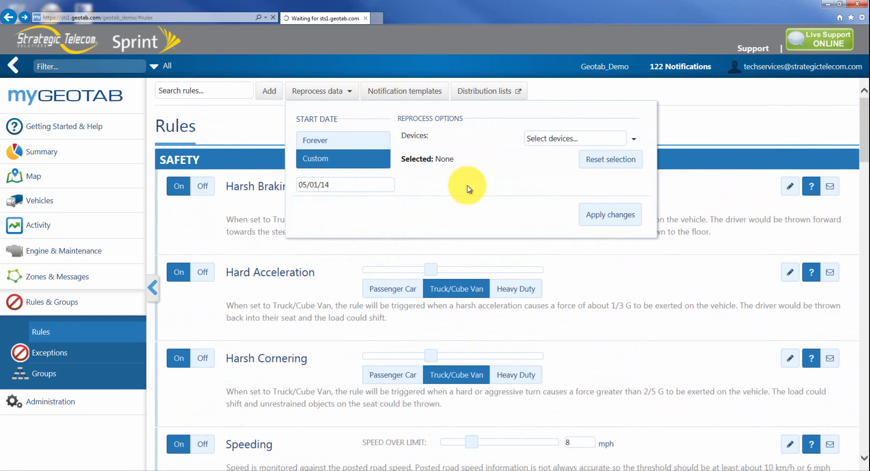
{"action": "left_click", "coordinate": [635, 140]}
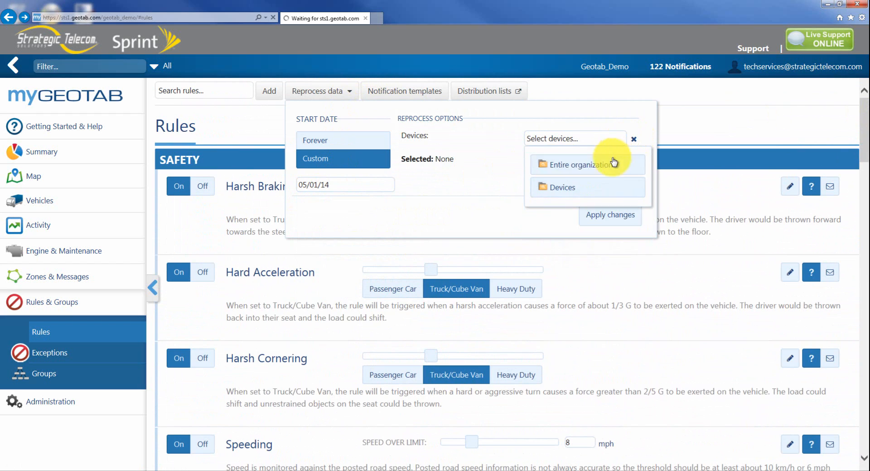
{"action": "left_click", "coordinate": [613, 166]}
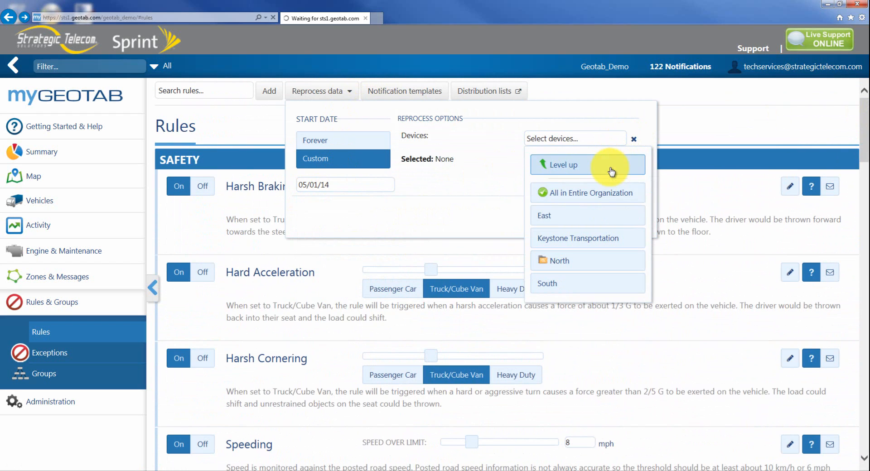
{"action": "left_click", "coordinate": [588, 195]}
{"action": "left_click", "coordinate": [498, 220]}
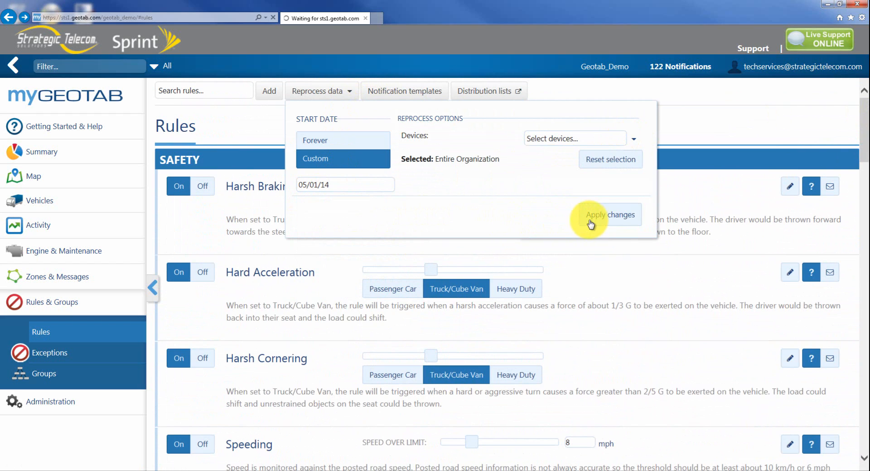
{"action": "left_click", "coordinate": [606, 221]}
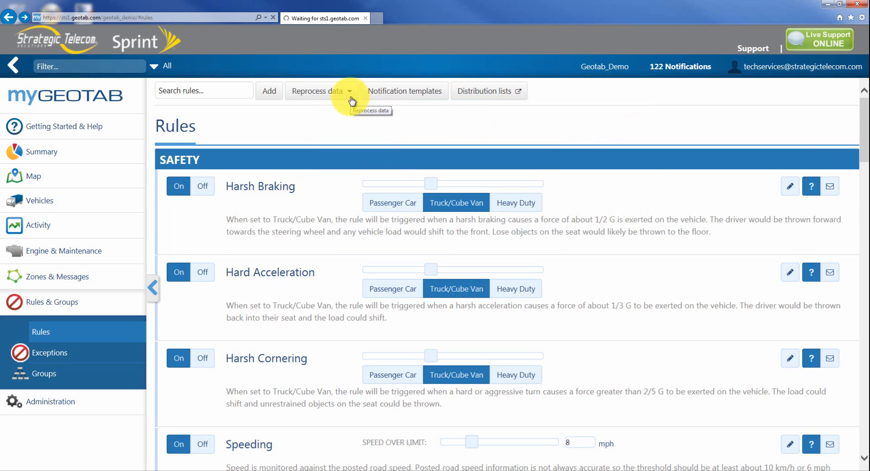
Delete the custom Engine Abuse 3000RPM+ rule from the advanced rules.
{"action": "left_click_drag", "start_coordinate": [865, 138], "coordinate": [866, 429]}
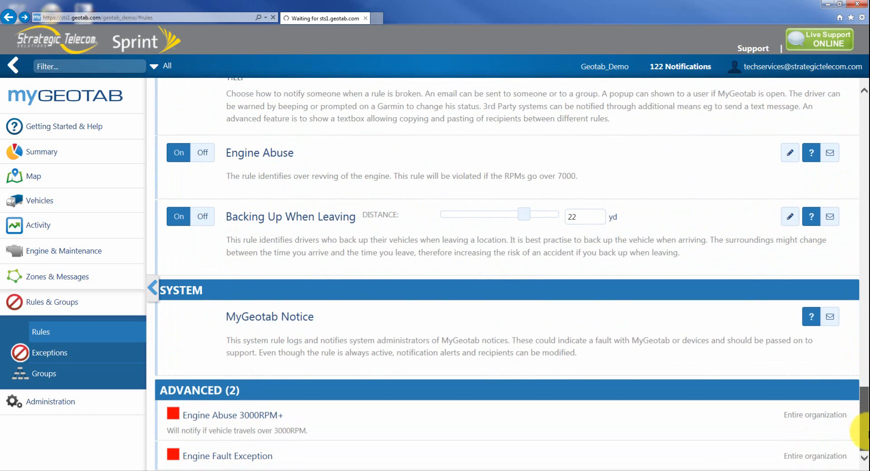
{"action": "left_click", "coordinate": [282, 423]}
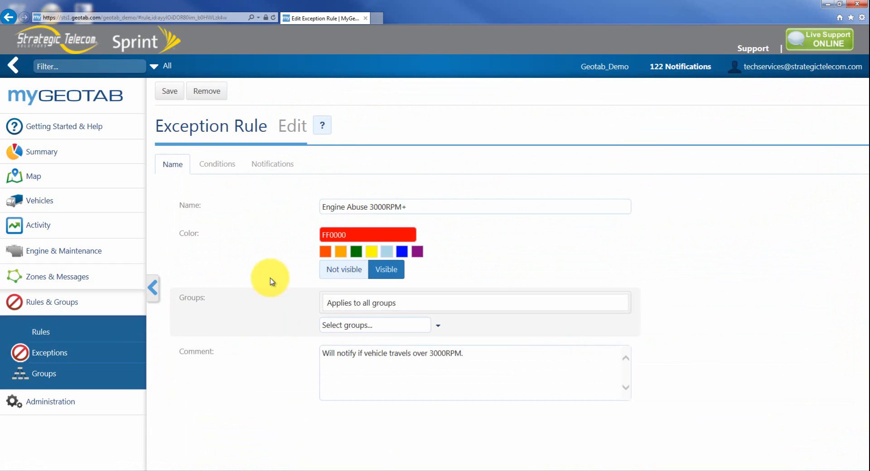
{"action": "left_click", "coordinate": [207, 93]}
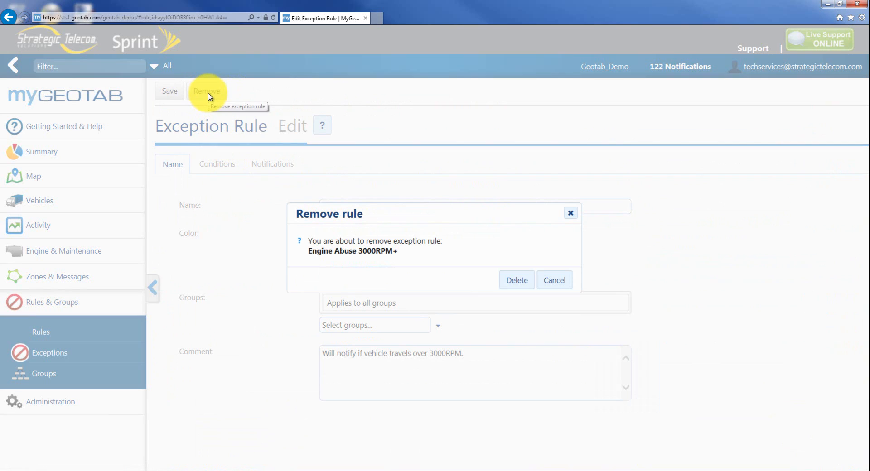
{"action": "left_click", "coordinate": [515, 280]}
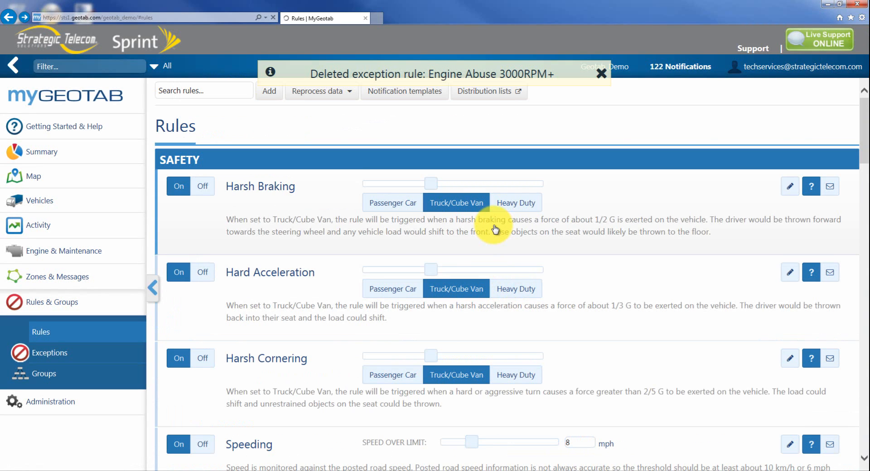
Open the Live Support contact form for sending a question by e-mail or chat.
{"action": "left_click", "coordinate": [790, 194]}
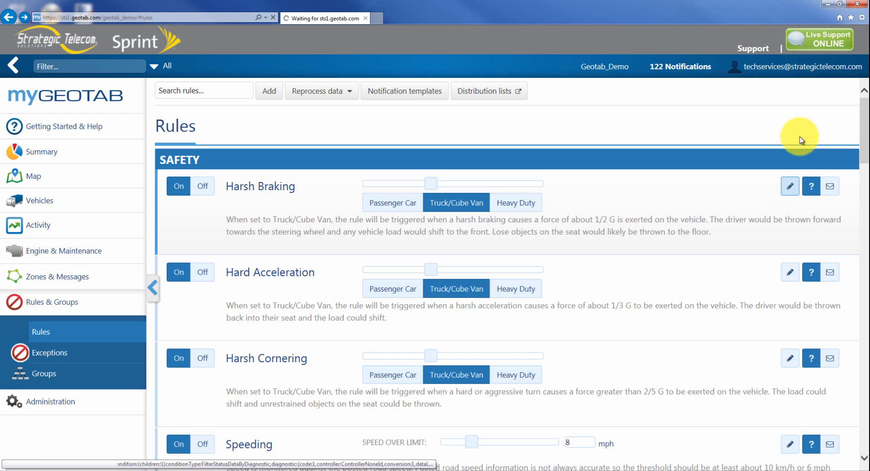
{"action": "left_click", "coordinate": [820, 41]}
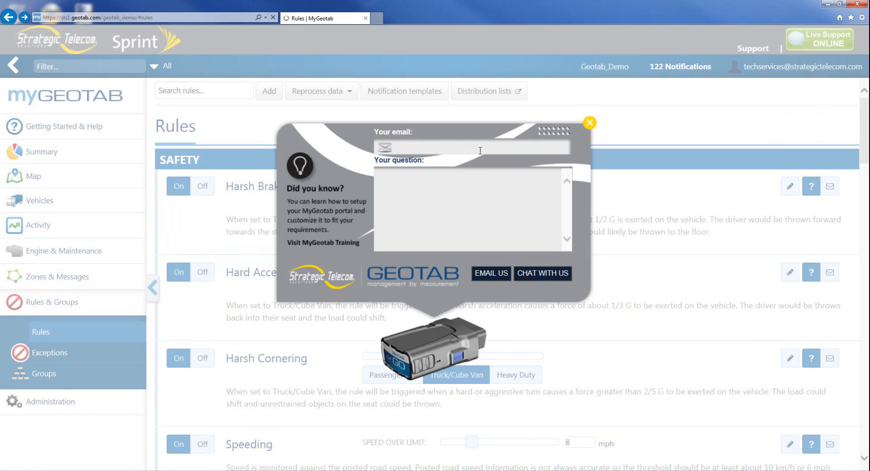